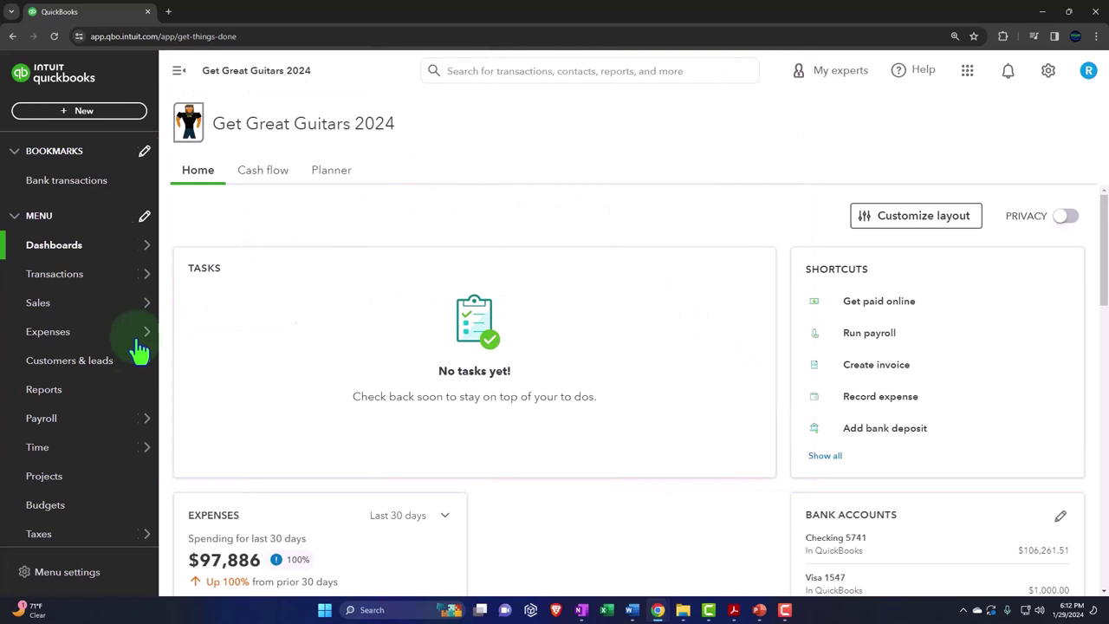
From Reports, open Balance Sheet, Profit and Loss and Trial Balance each in a new browser tab
click(73, 392)
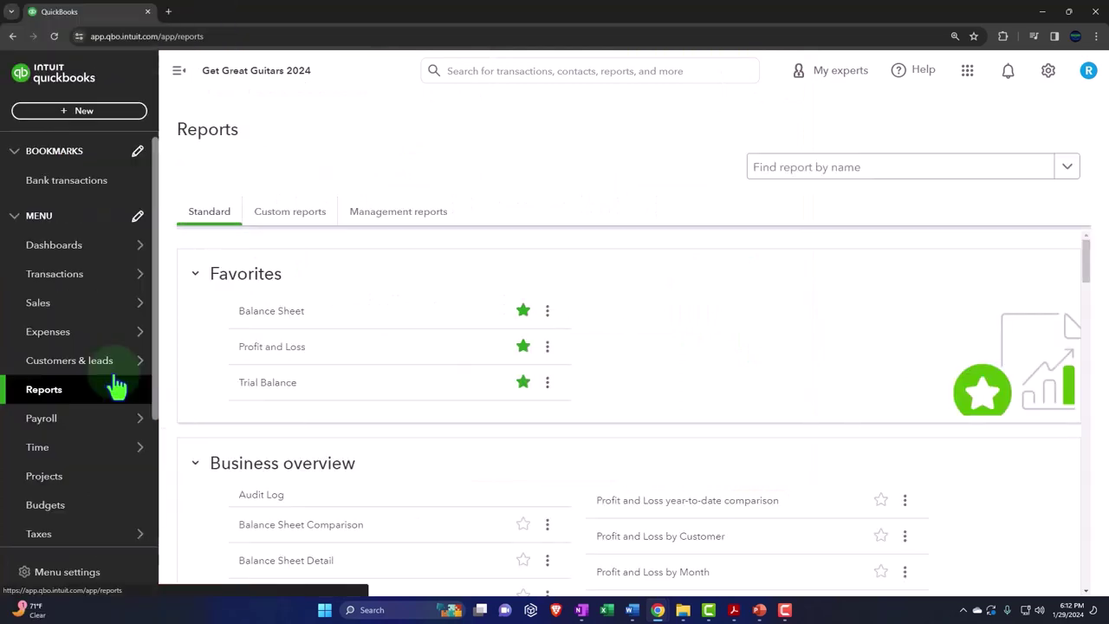
right_click(325, 91)
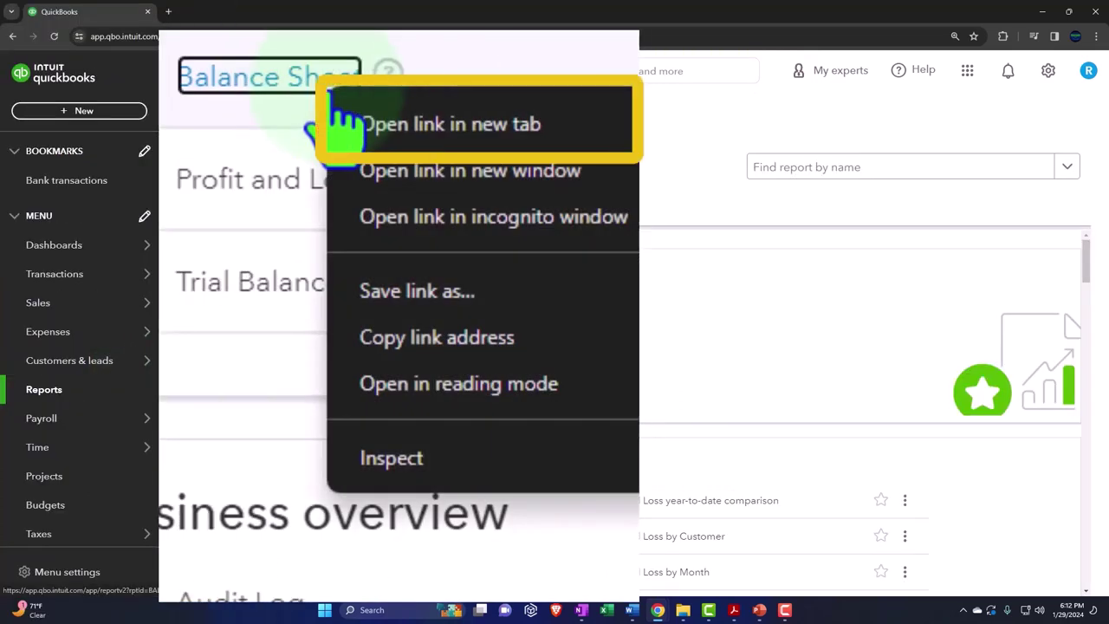
click(502, 138)
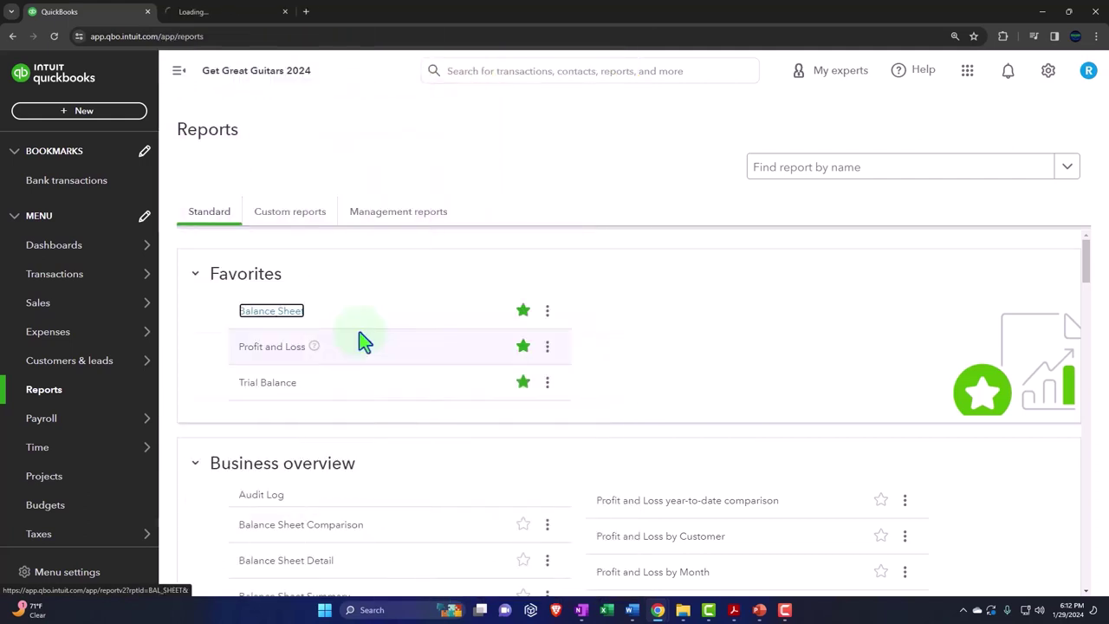
right_click(312, 201)
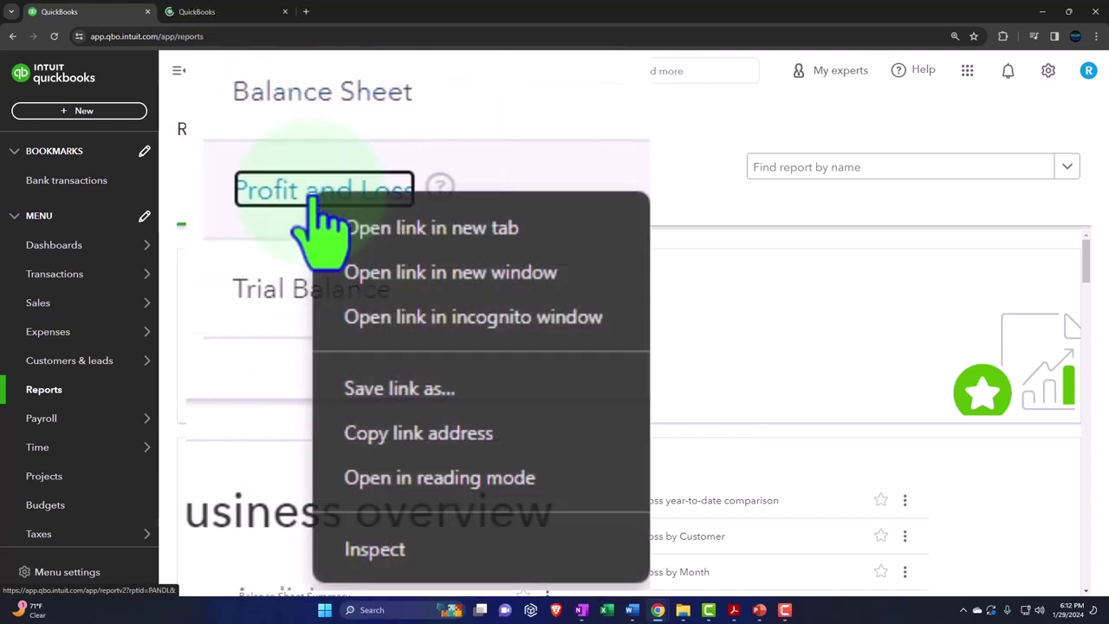
click(513, 229)
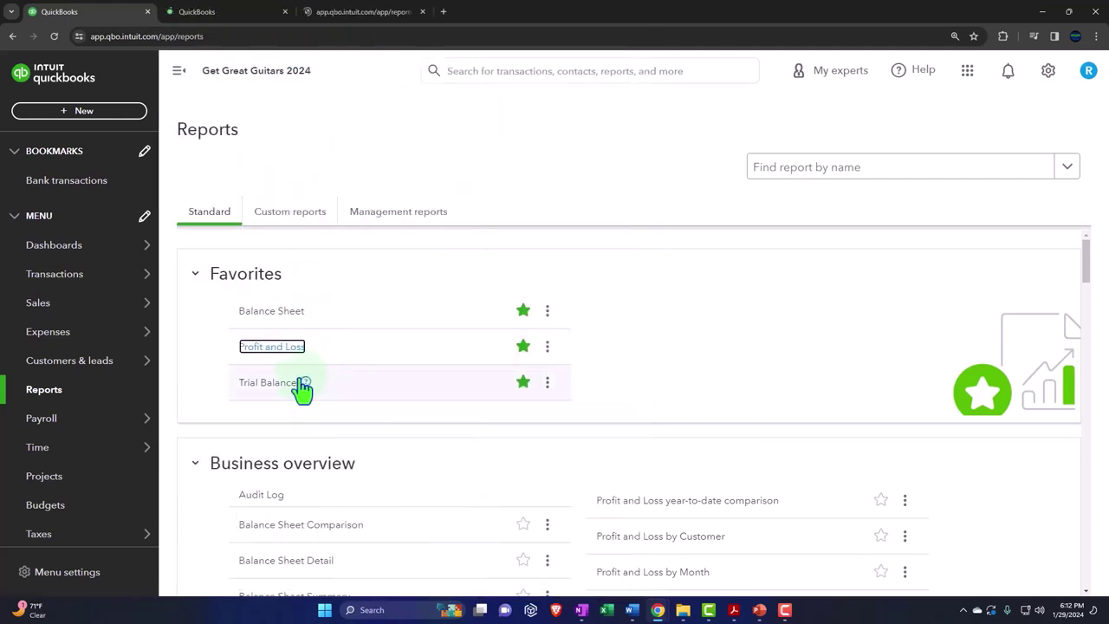
right_click(287, 396)
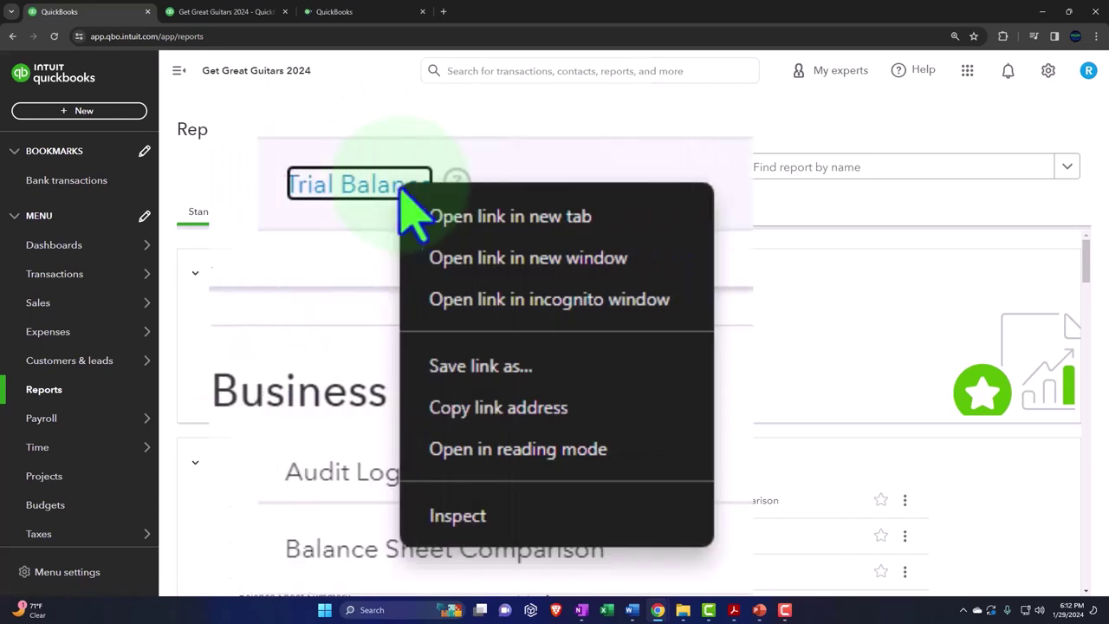
click(543, 216)
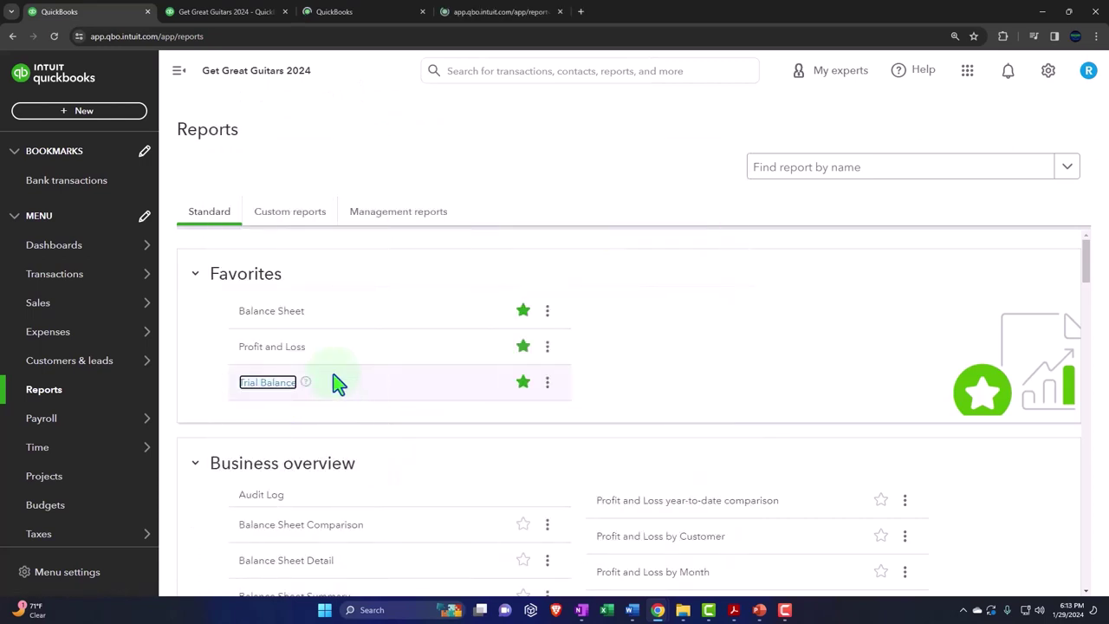
Run the Balance Sheet for 01/01/2024–02/28/2024 with Months columns, showing JAN 2024 and FEB 1-28, 2024
click(232, 11)
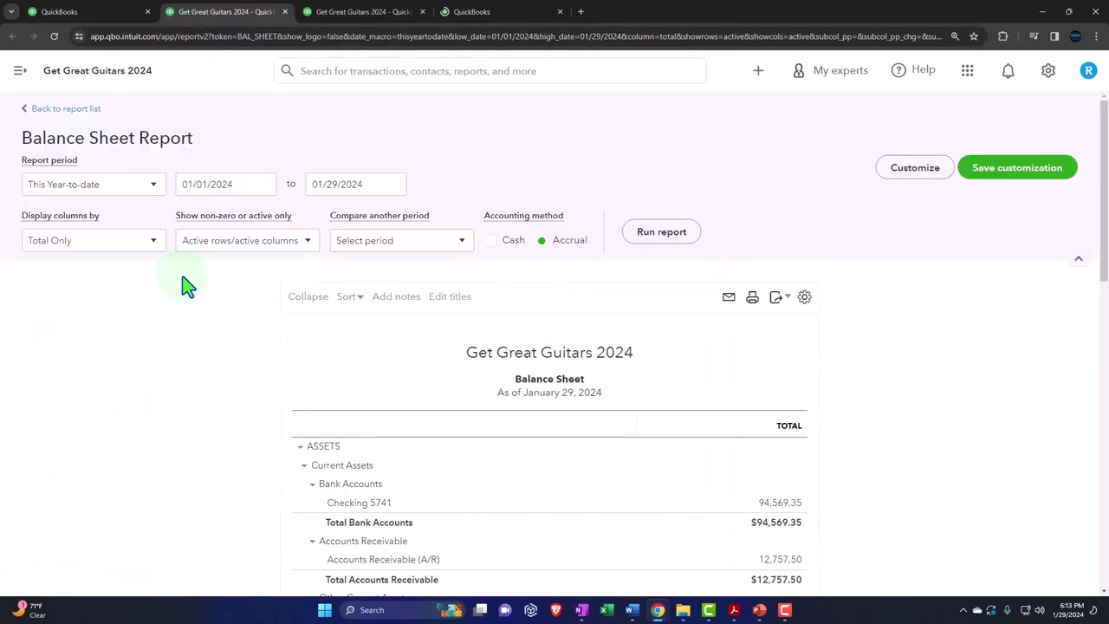
click(386, 182)
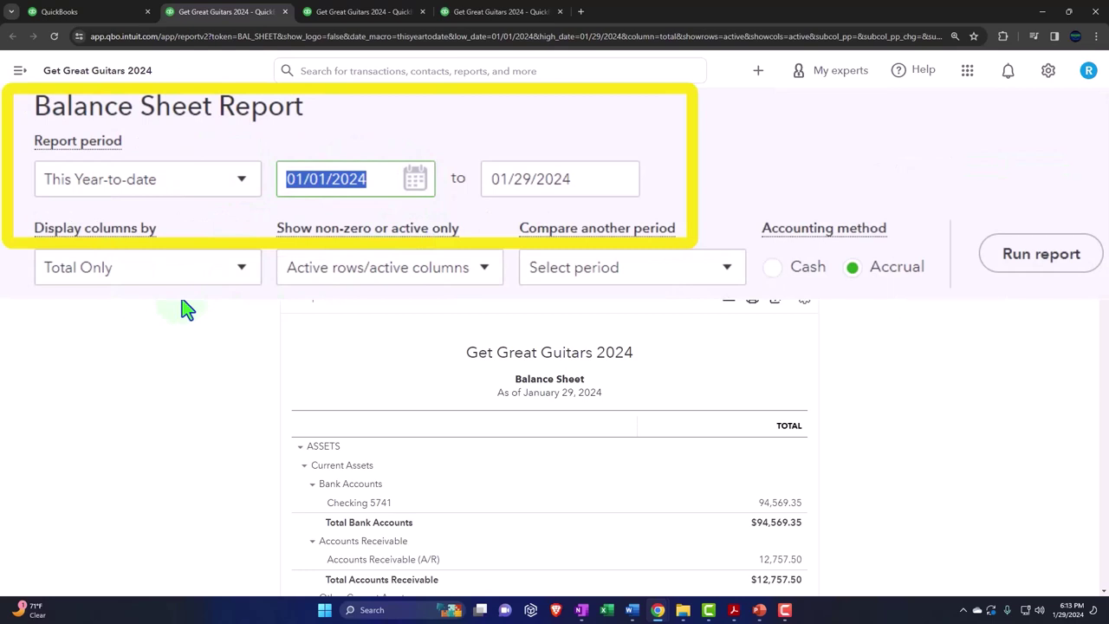
text(010124)
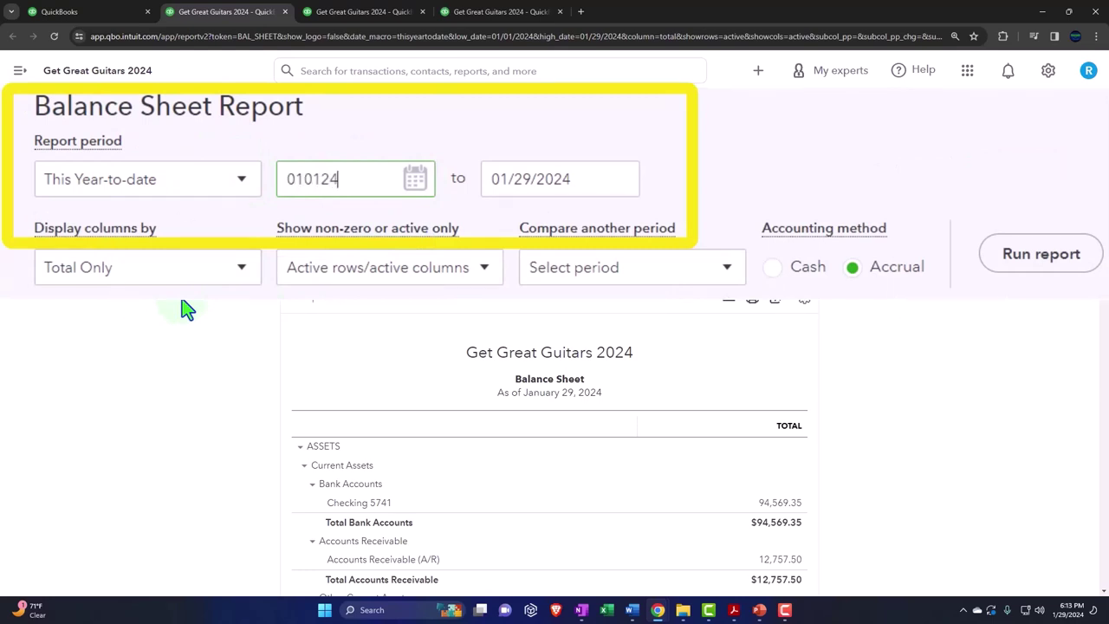
key(Tab)
text(022824)
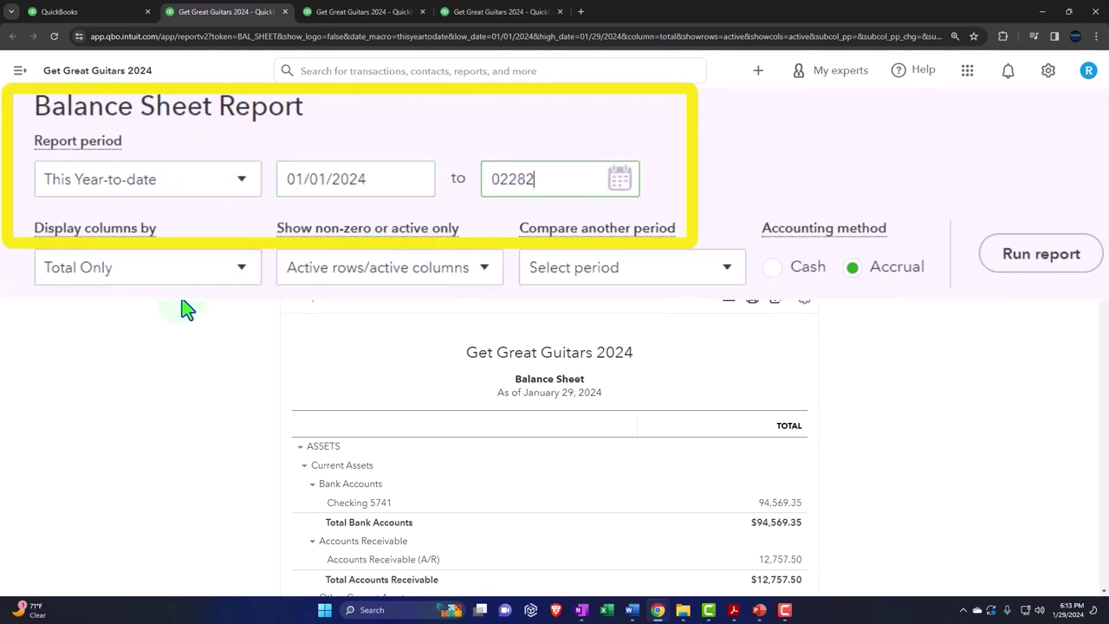
key(Tab)
click(151, 242)
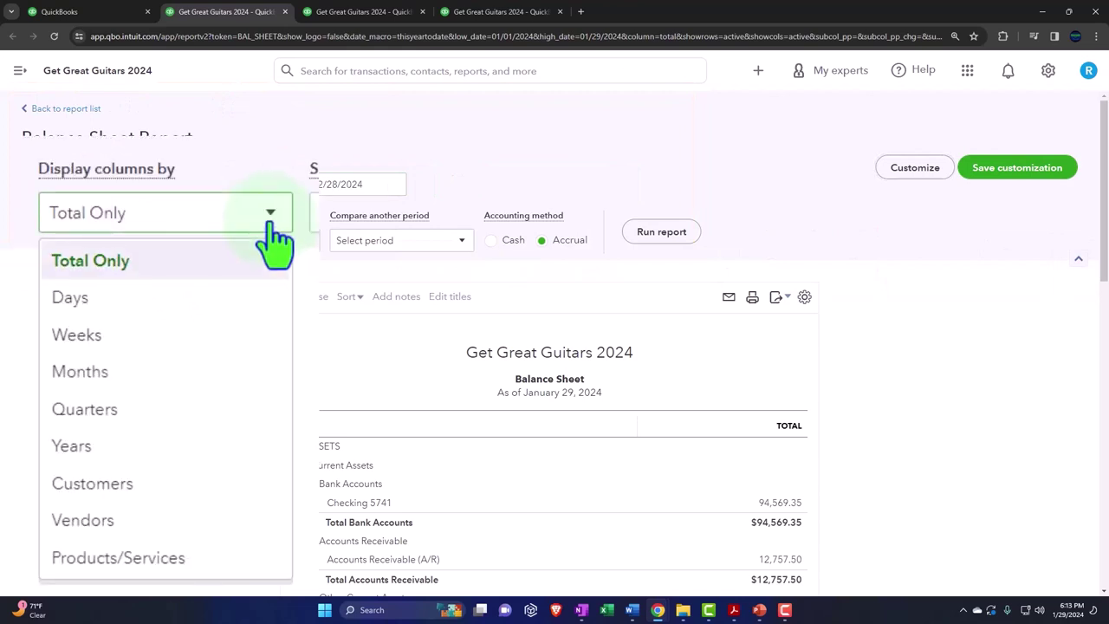
click(173, 374)
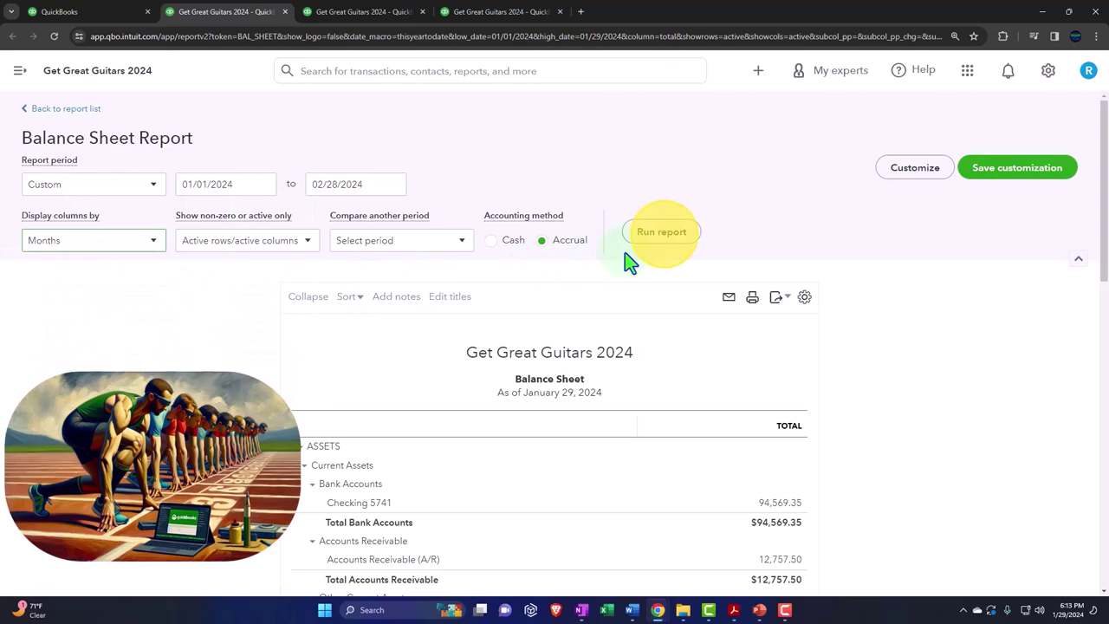
click(654, 234)
scroll(652, 245, down, 2)
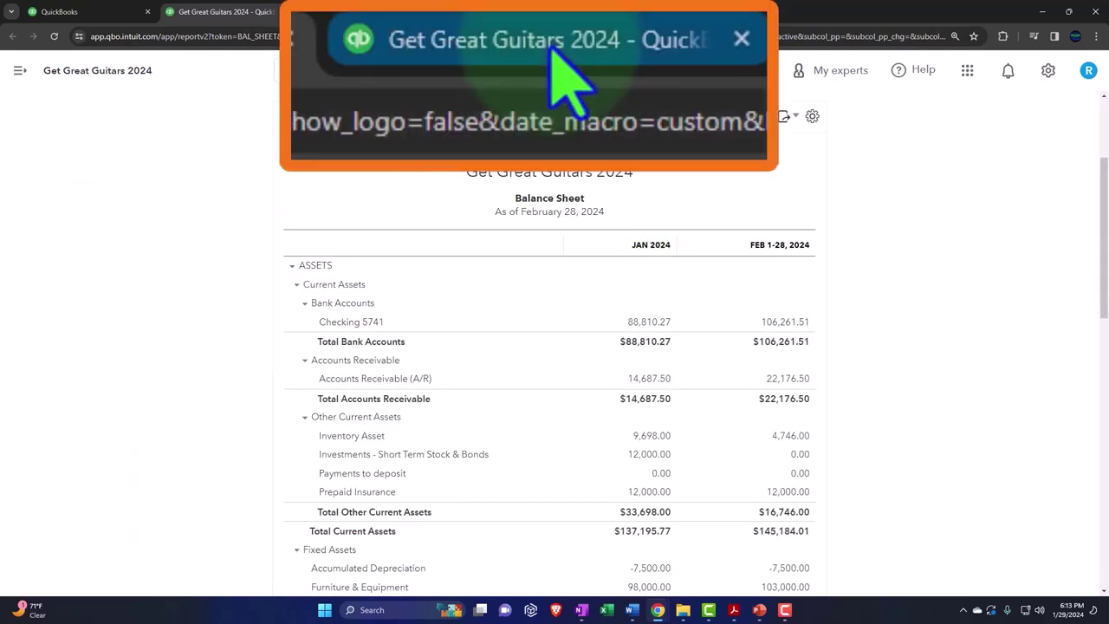
Run the Profit and Loss for 01/01/2024–02/28/2024 with Months columns, sidebar collapsed
click(364, 12)
click(178, 72)
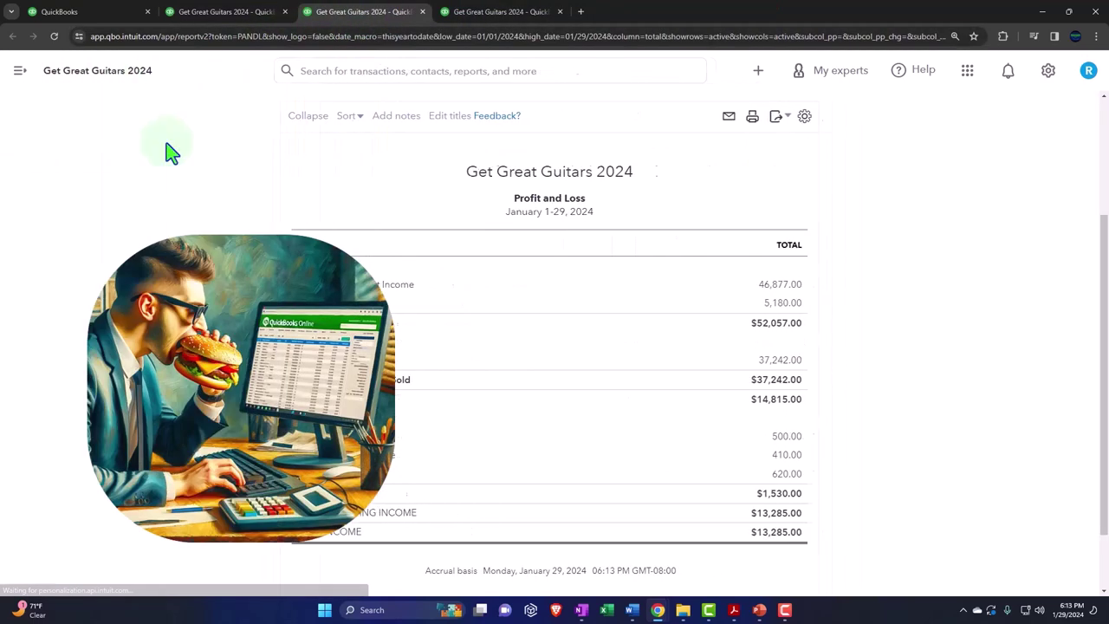
scroll(169, 154, up, 3)
click(234, 184)
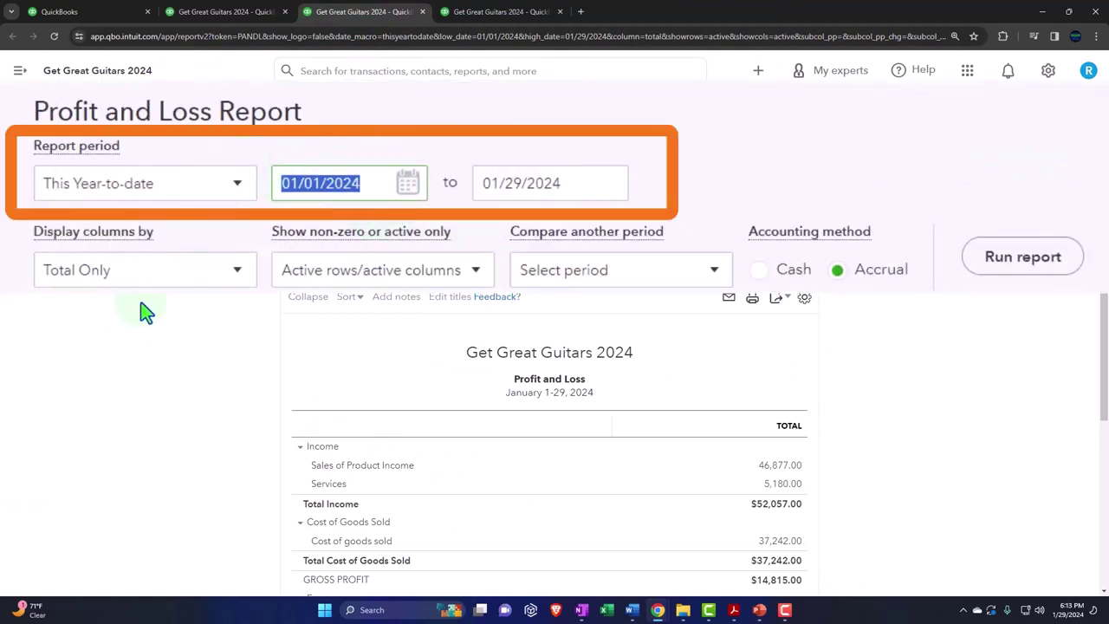
text(01012024)
key(Tab)
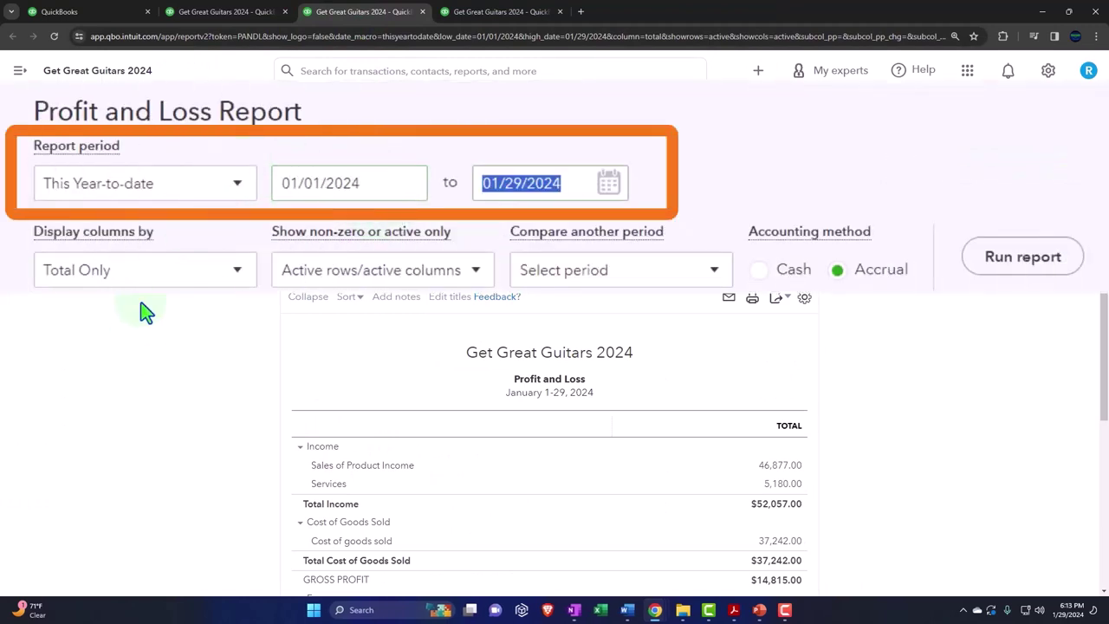
text(02/28/2)
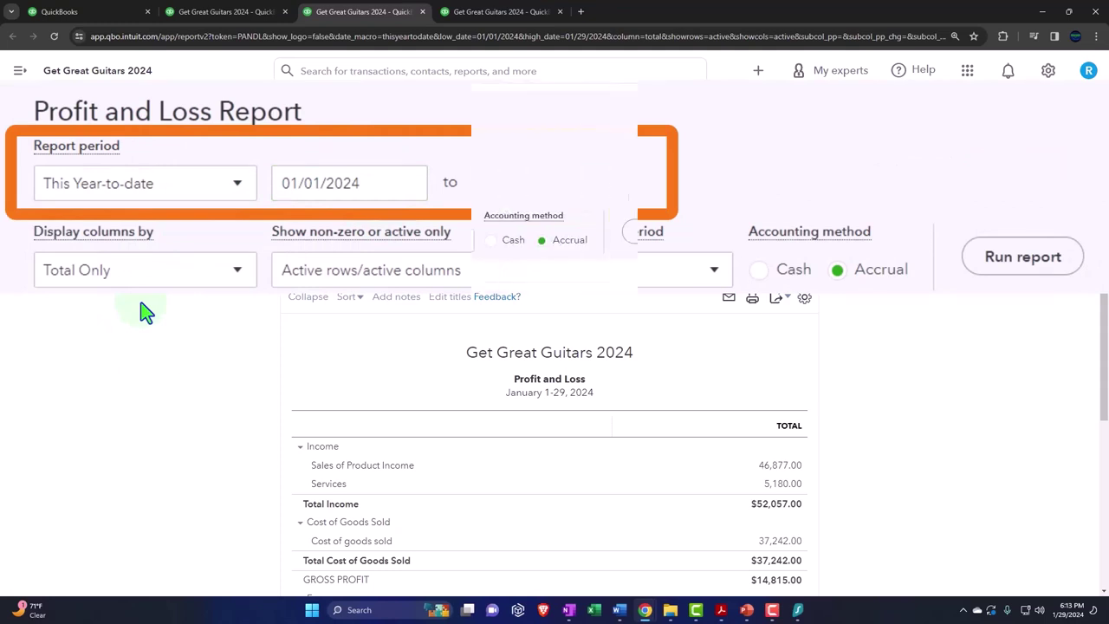
text(024)
click(146, 243)
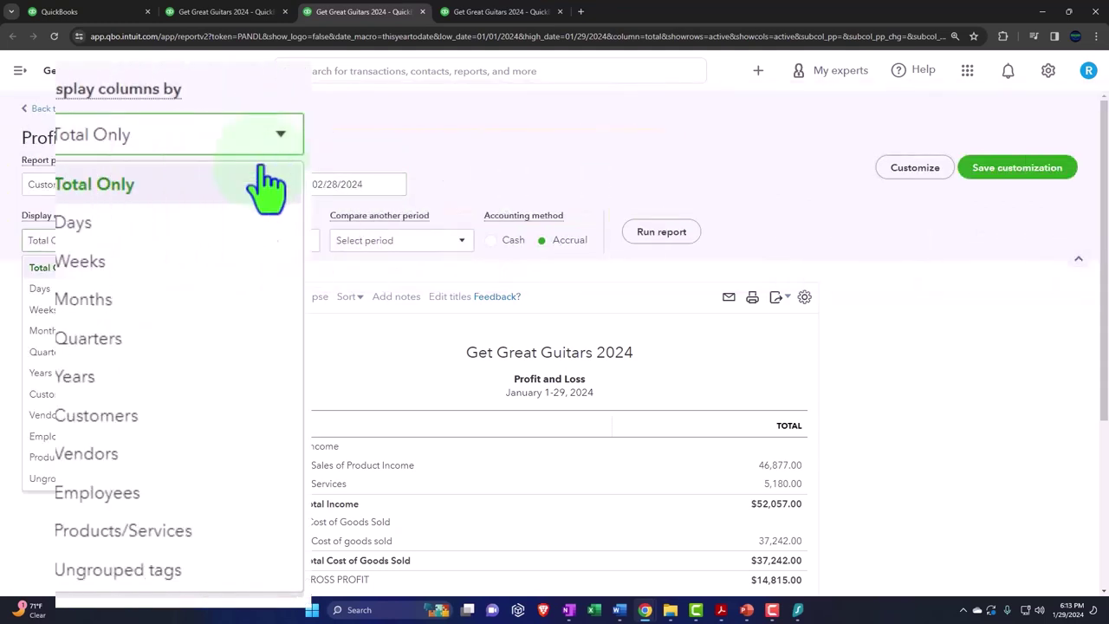
click(129, 330)
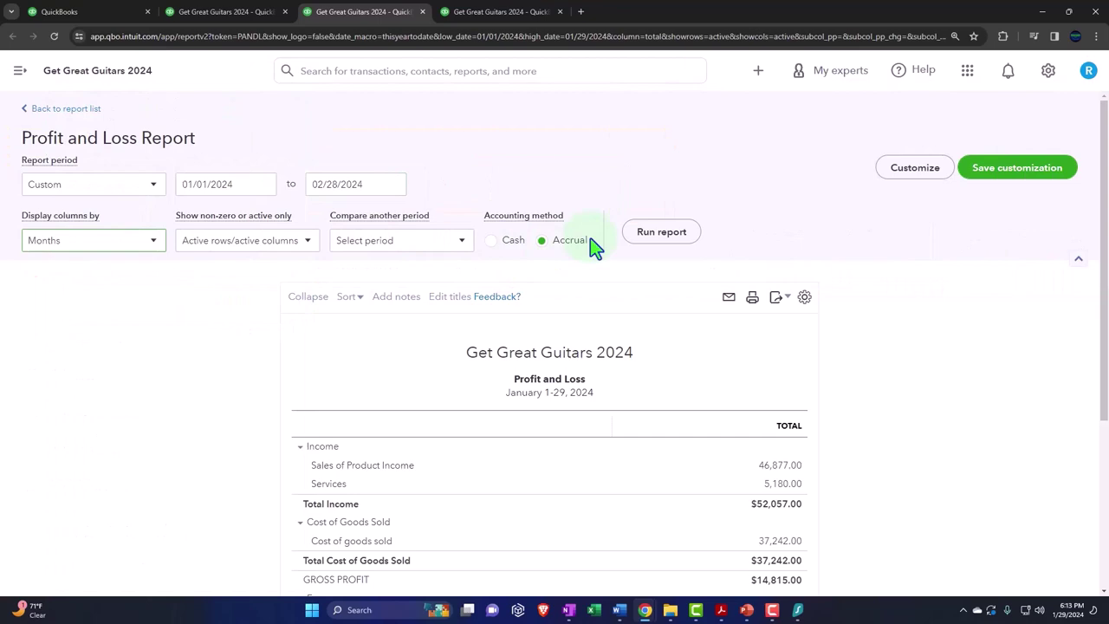
click(643, 241)
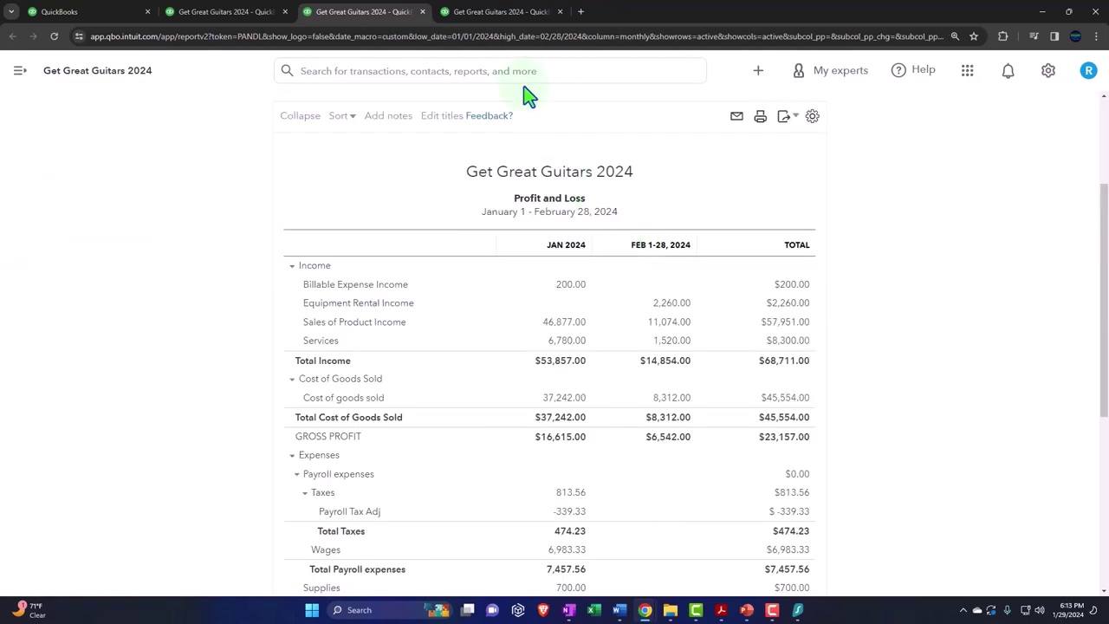
Run the Trial Balance for 01/01/2024–02/28/2024 by Months, giving JAN and FEB debit/credit columns
click(485, 12)
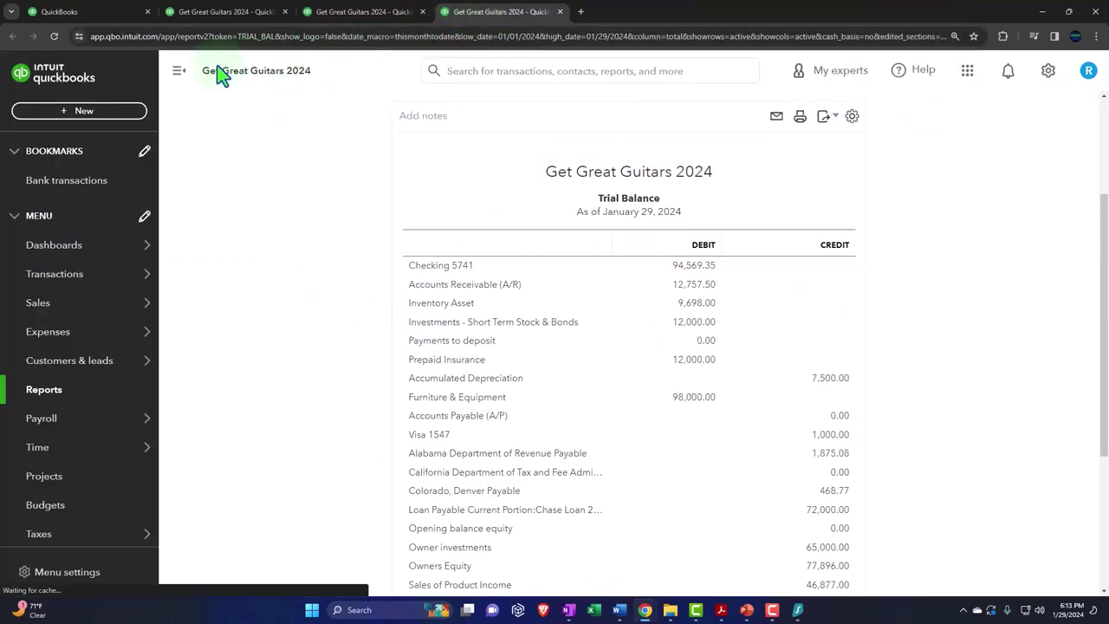
click(178, 70)
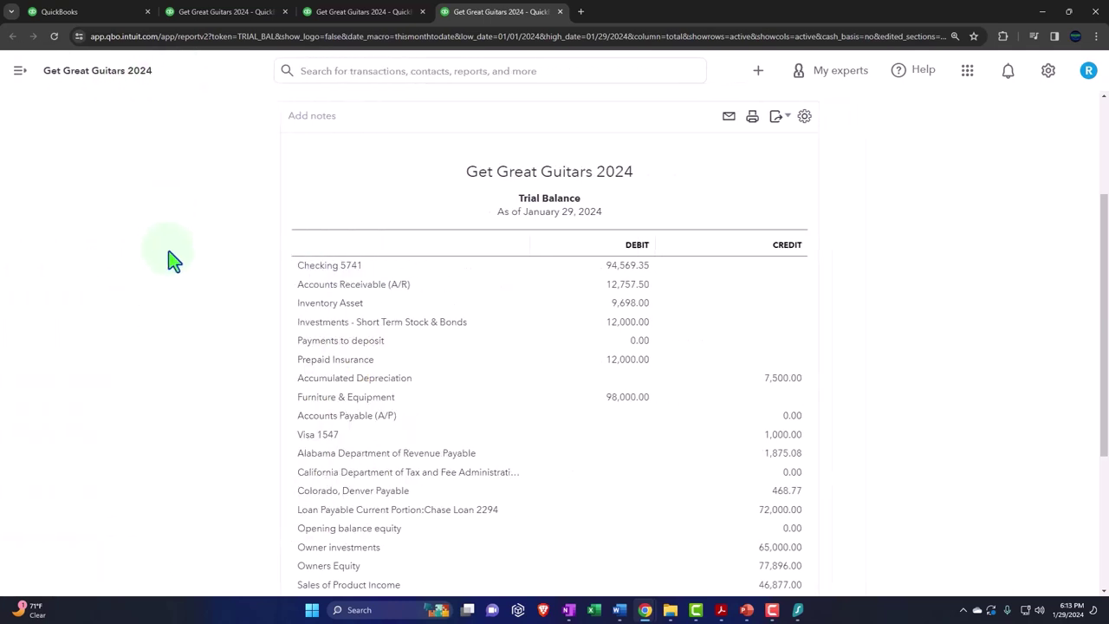
scroll(168, 257, up, 2)
drag(249, 189, 169, 177)
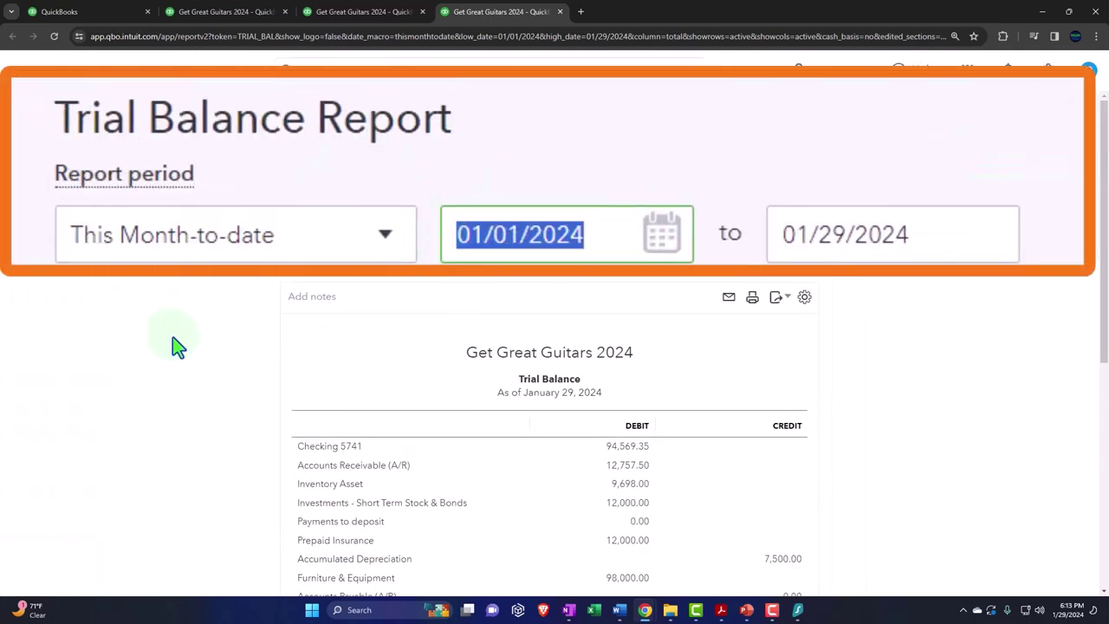
text(010124)
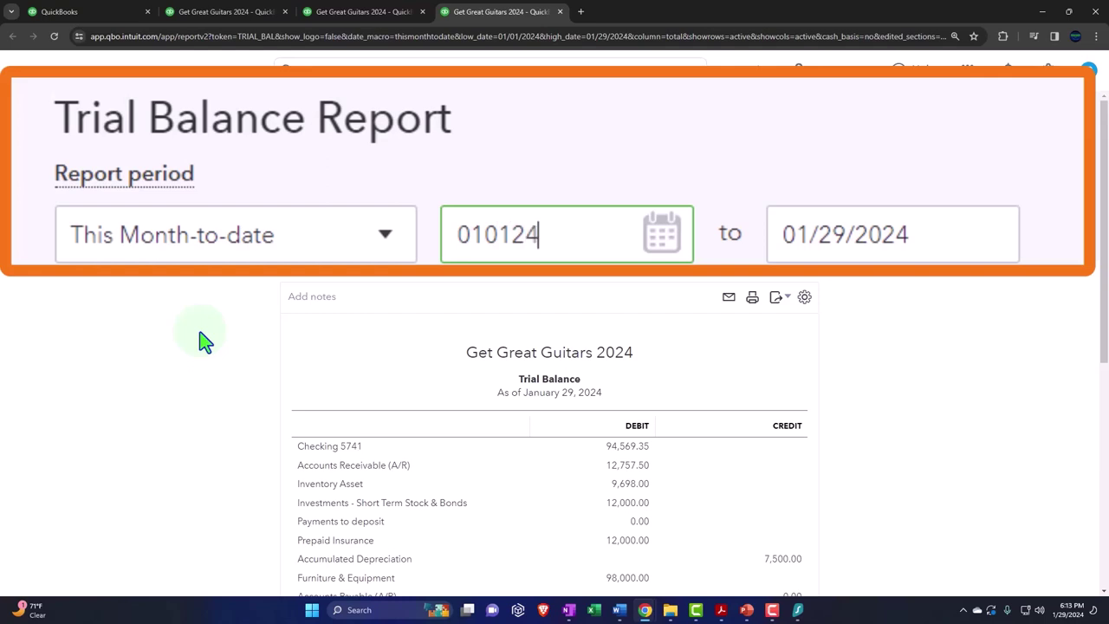
key(Tab)
text(02/28/202)
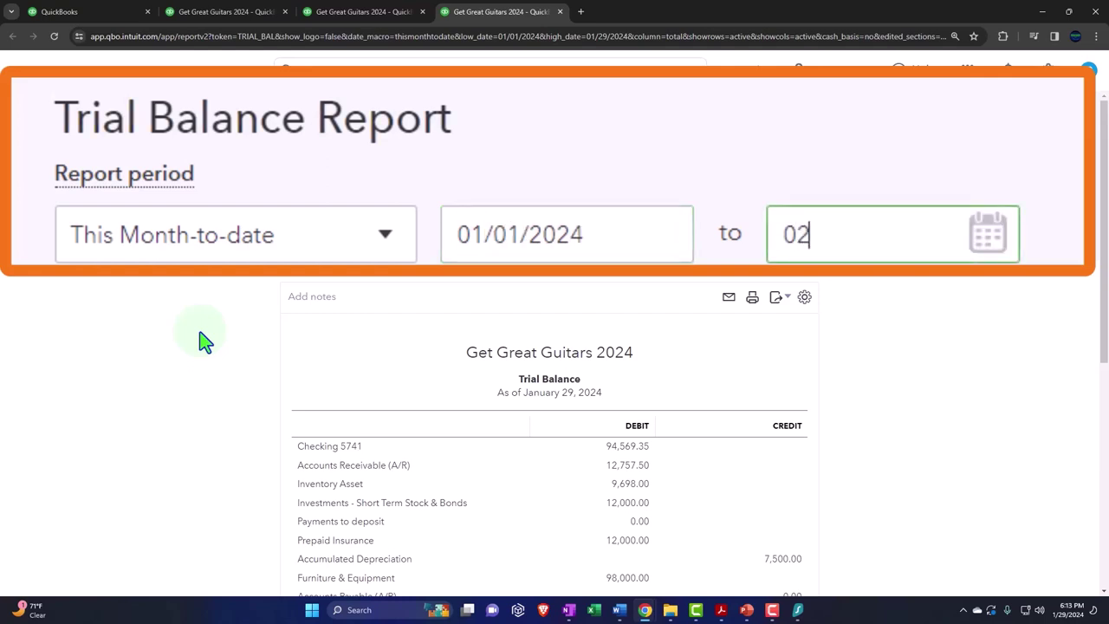
text(4)
key(Tab)
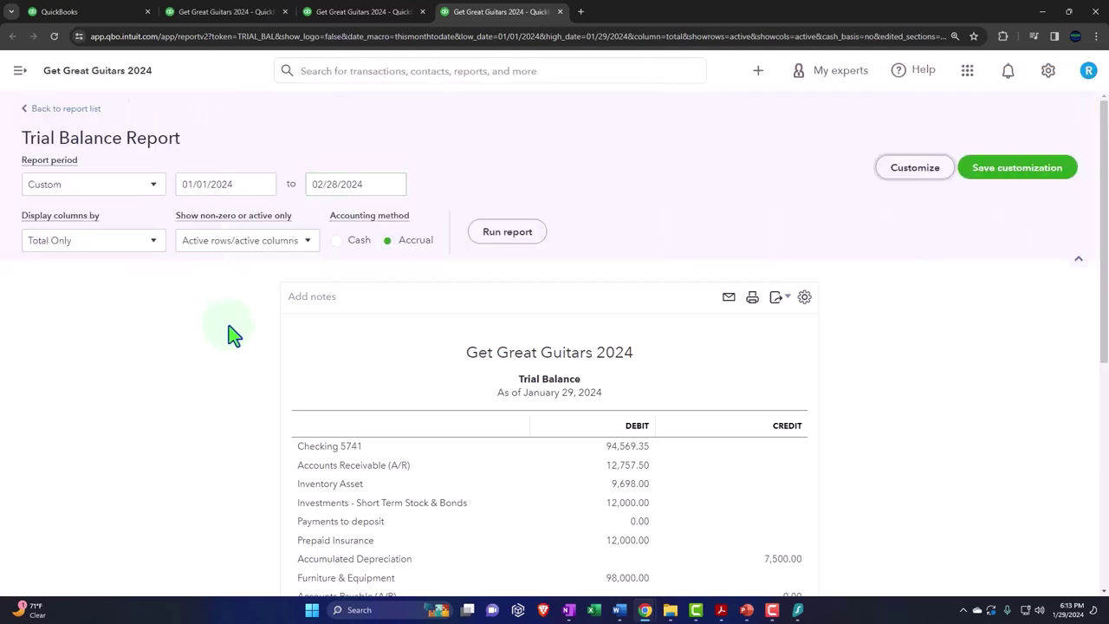
click(154, 242)
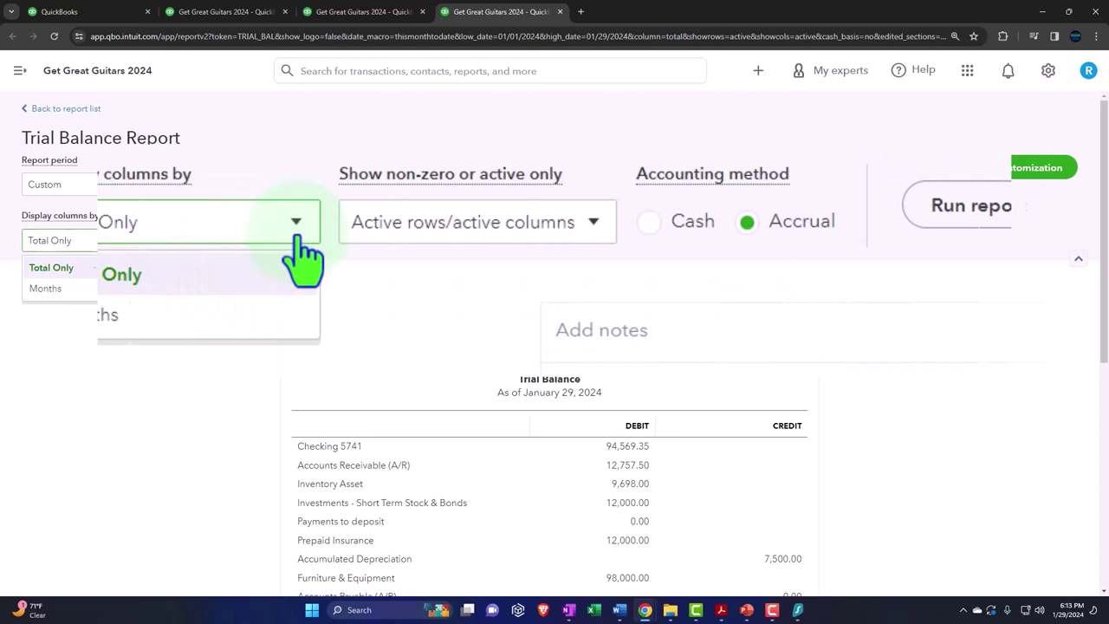
click(267, 315)
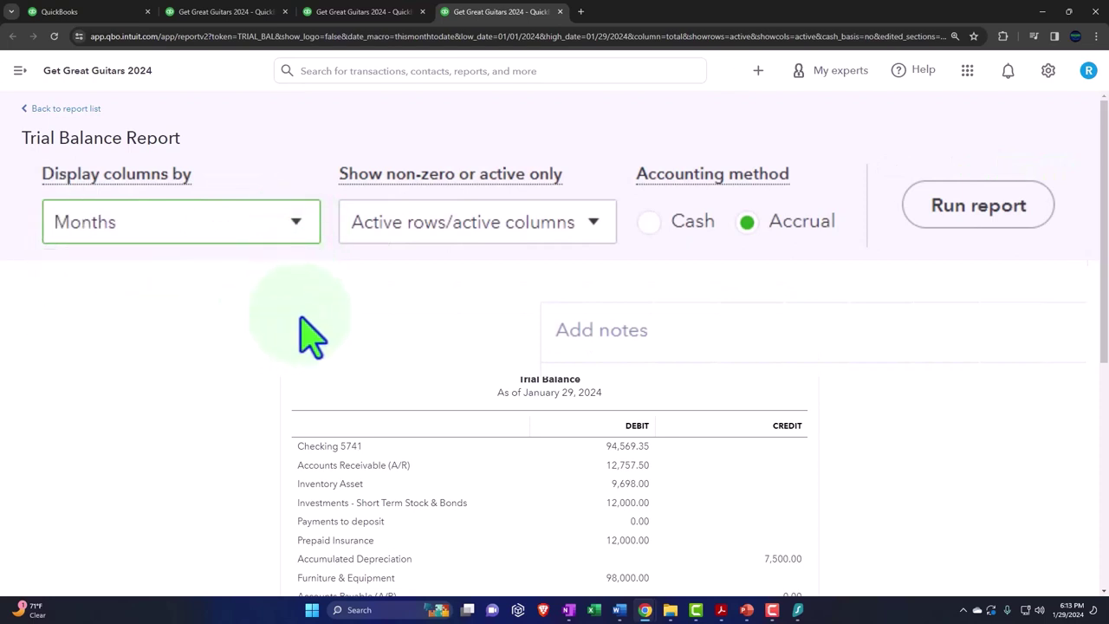
click(498, 239)
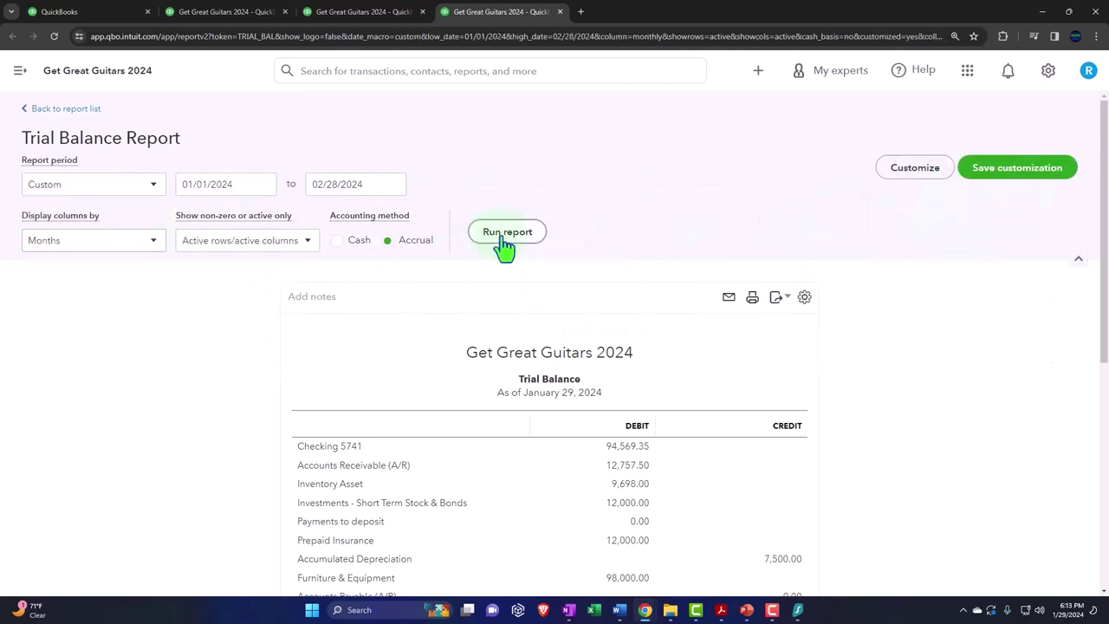
scroll(503, 247, down, 2)
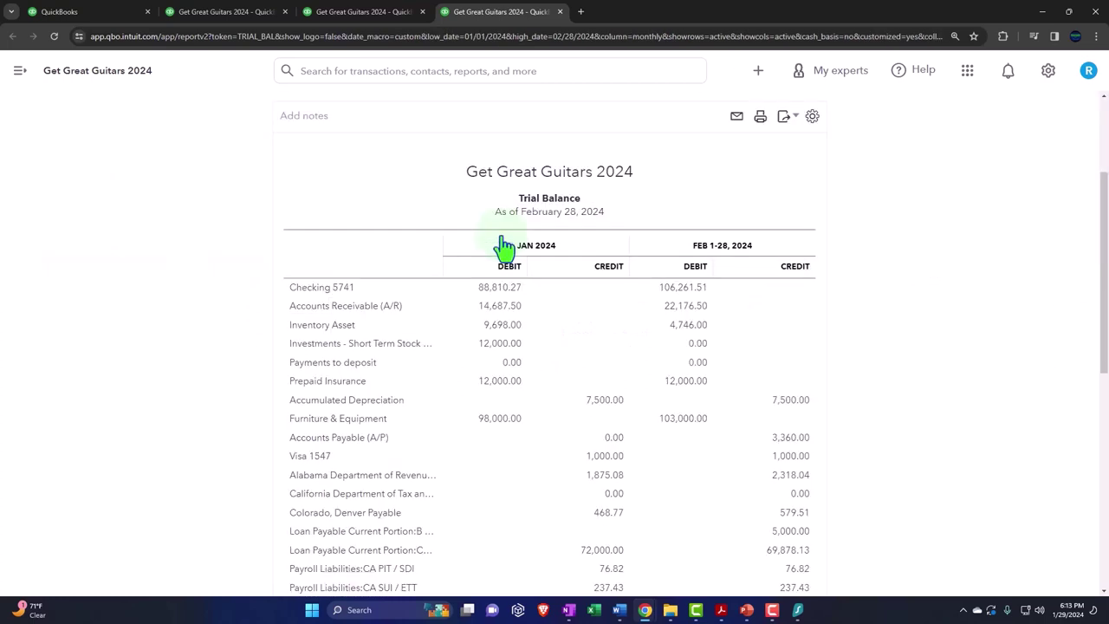
Return to the Balance Sheet and check Total Assets: $227,695.77 for January, $240,684.01 for February
click(243, 15)
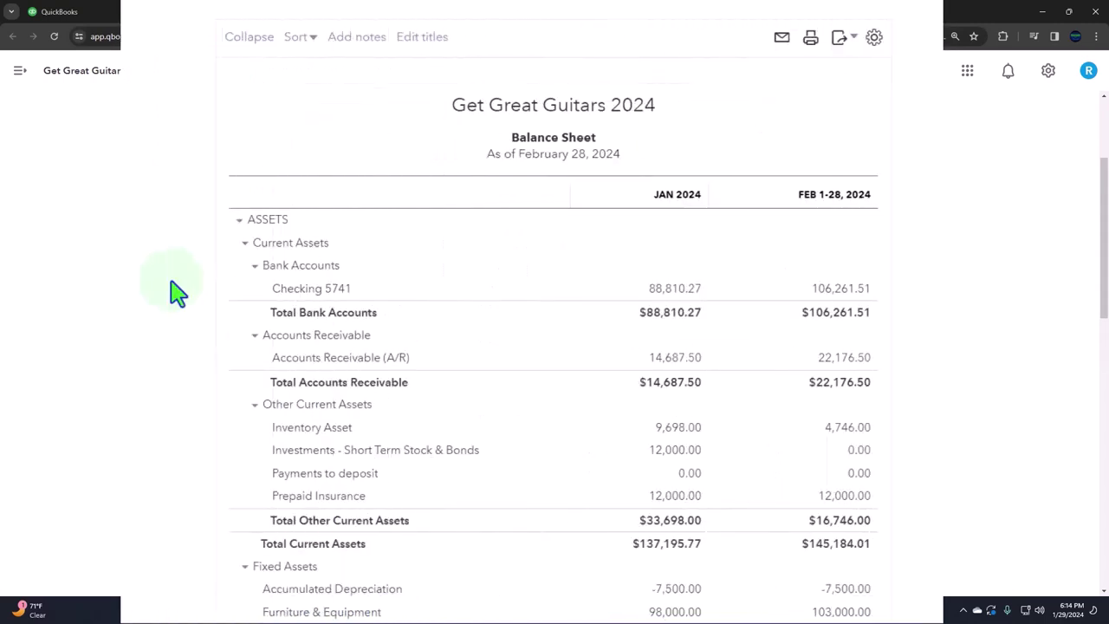
scroll(171, 281, down, 6)
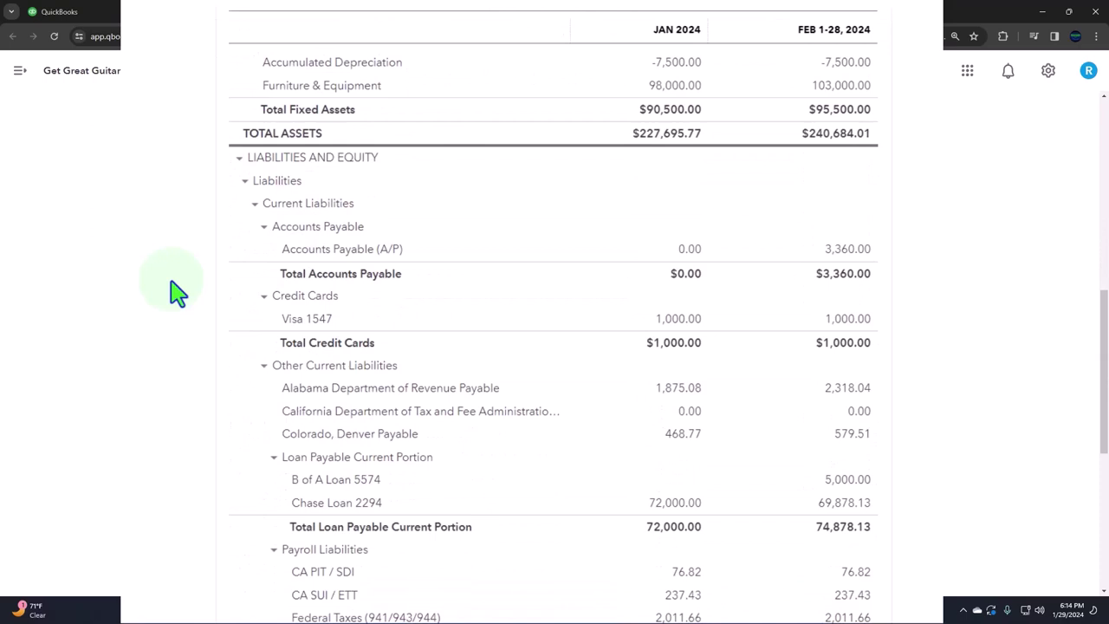
scroll(173, 292, up, 2)
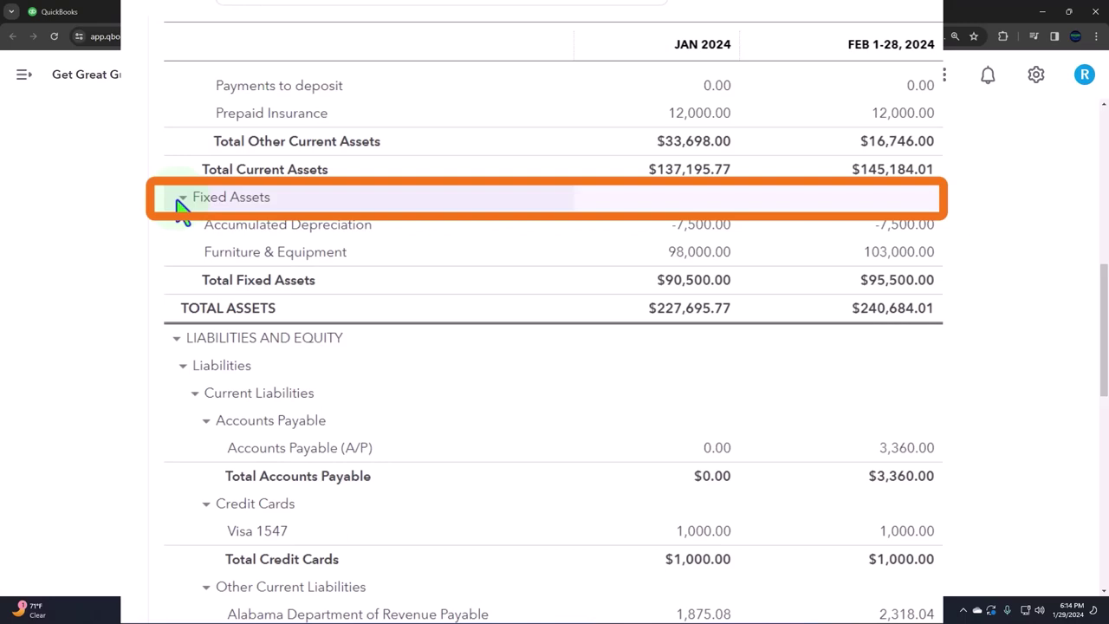
click(361, 12)
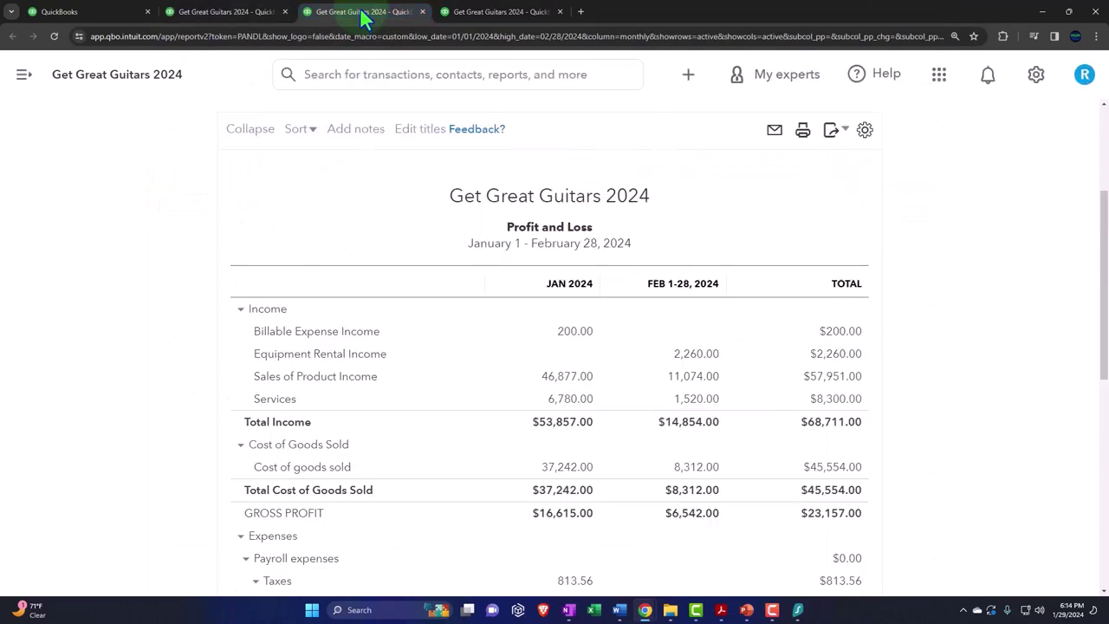
scroll(342, 302, down, 5)
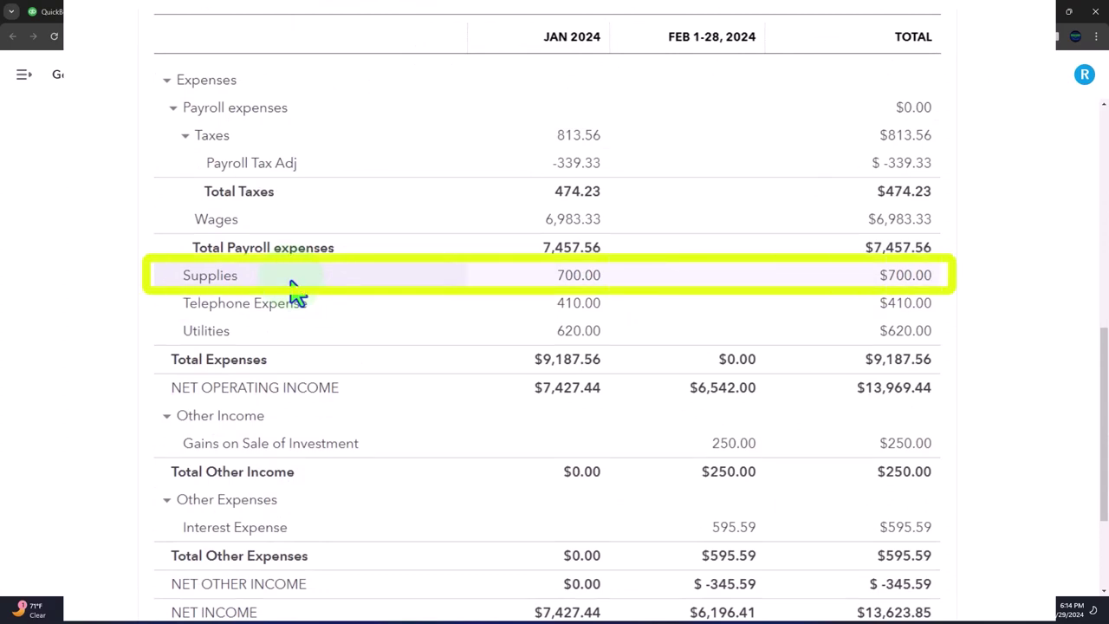
scroll(295, 293, down, 2)
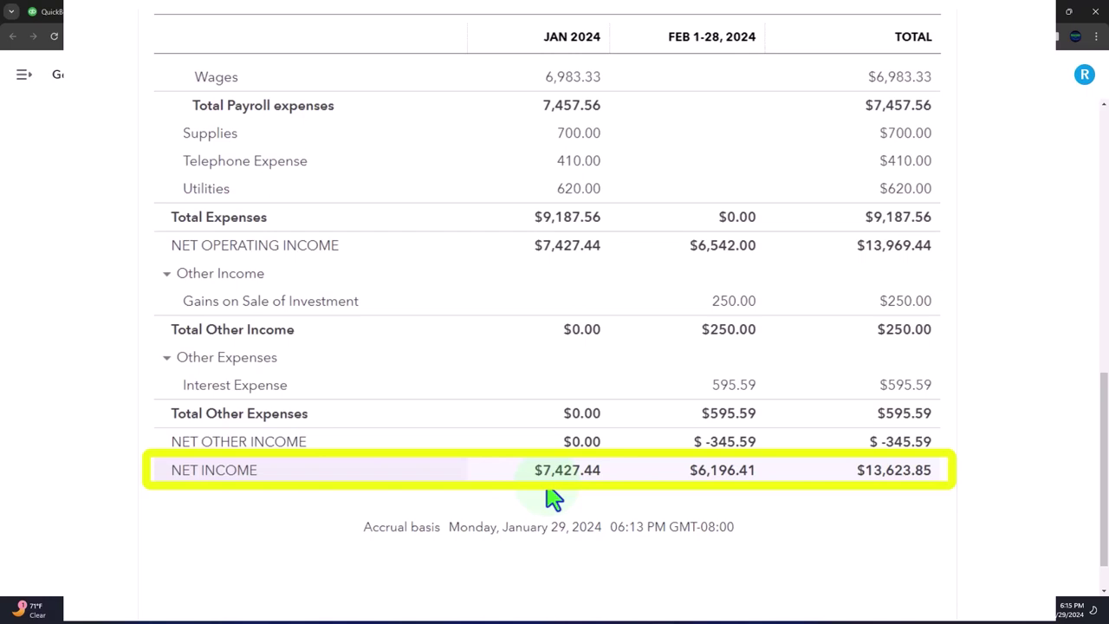
Back on the Balance Sheet, review Fixed Assets such as Furniture & Equipment 98,000.00 to 103,000.00
click(234, 11)
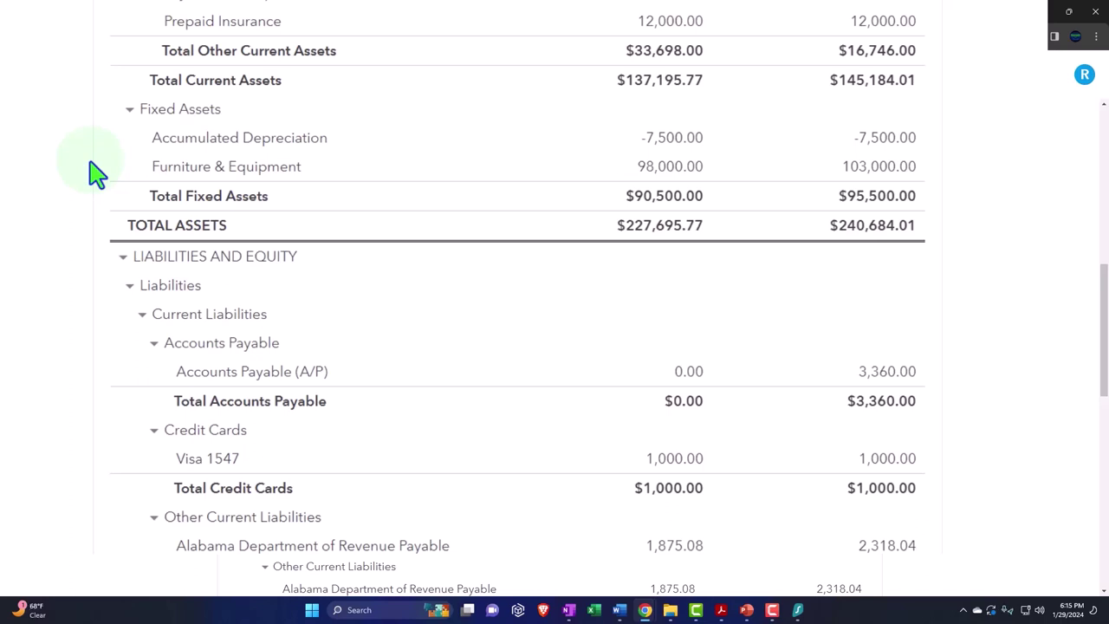
scroll(95, 173, up, 3)
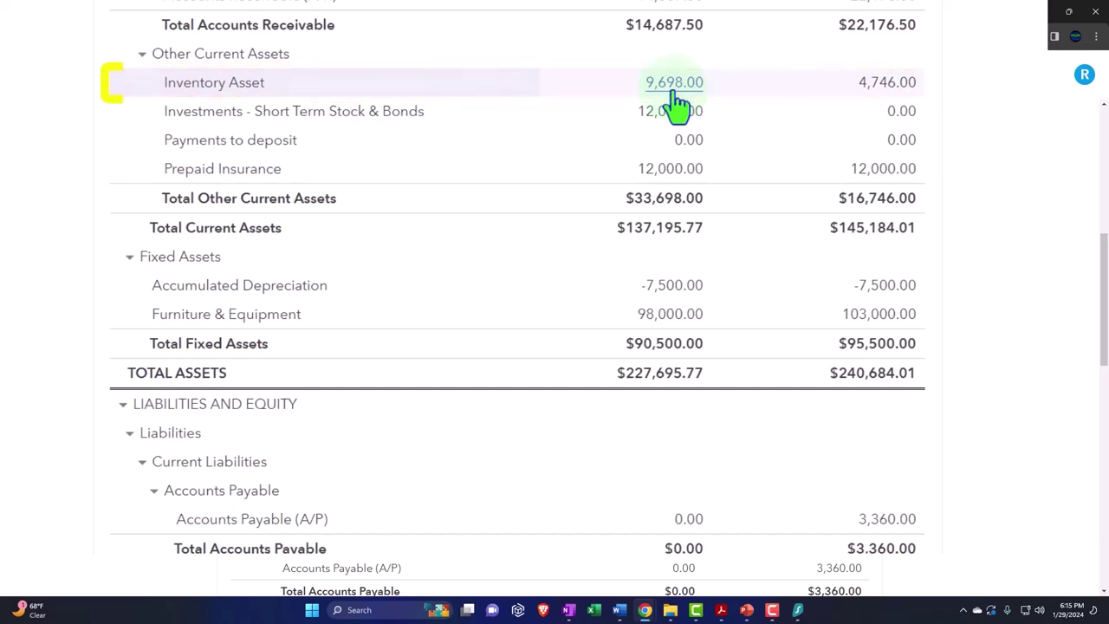
scroll(676, 110, down, 1)
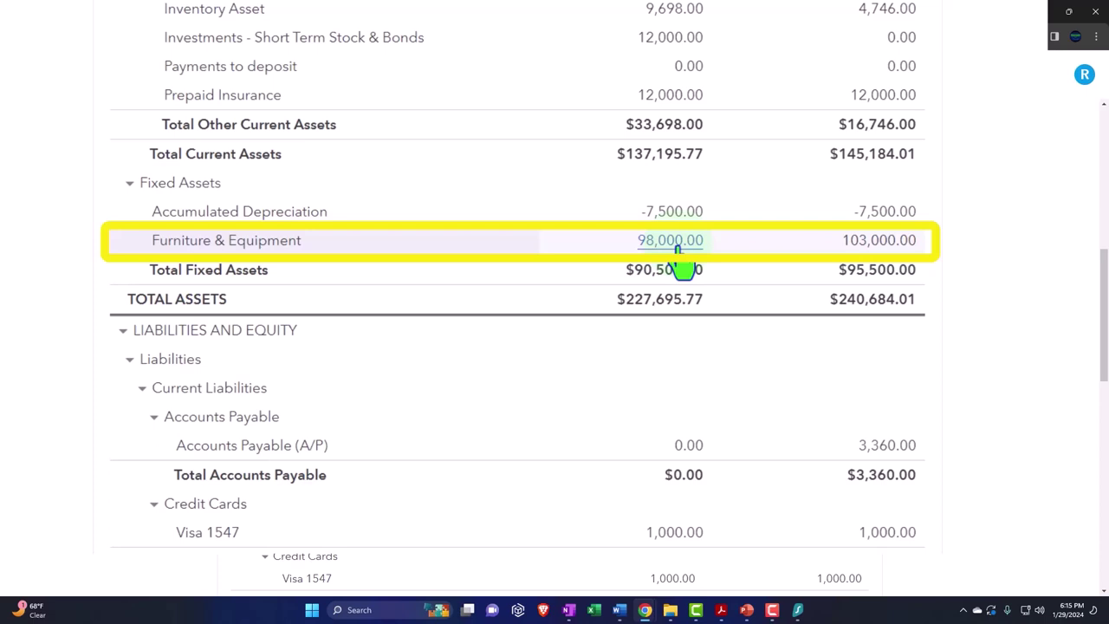
scroll(681, 260, down, 1)
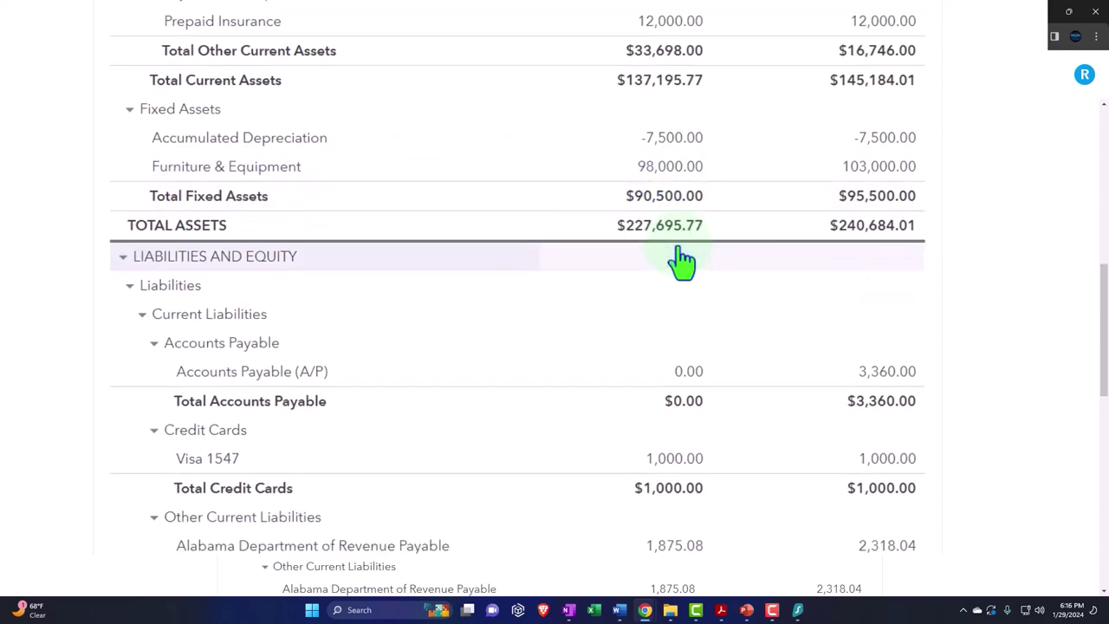
key(ctrl+plus)
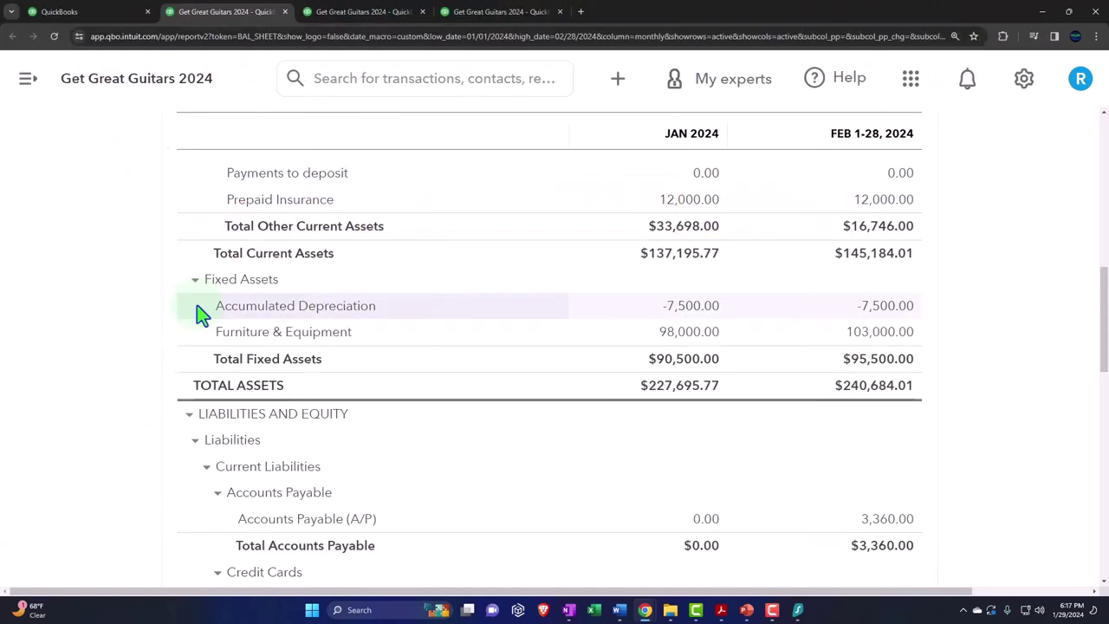
click(721, 610)
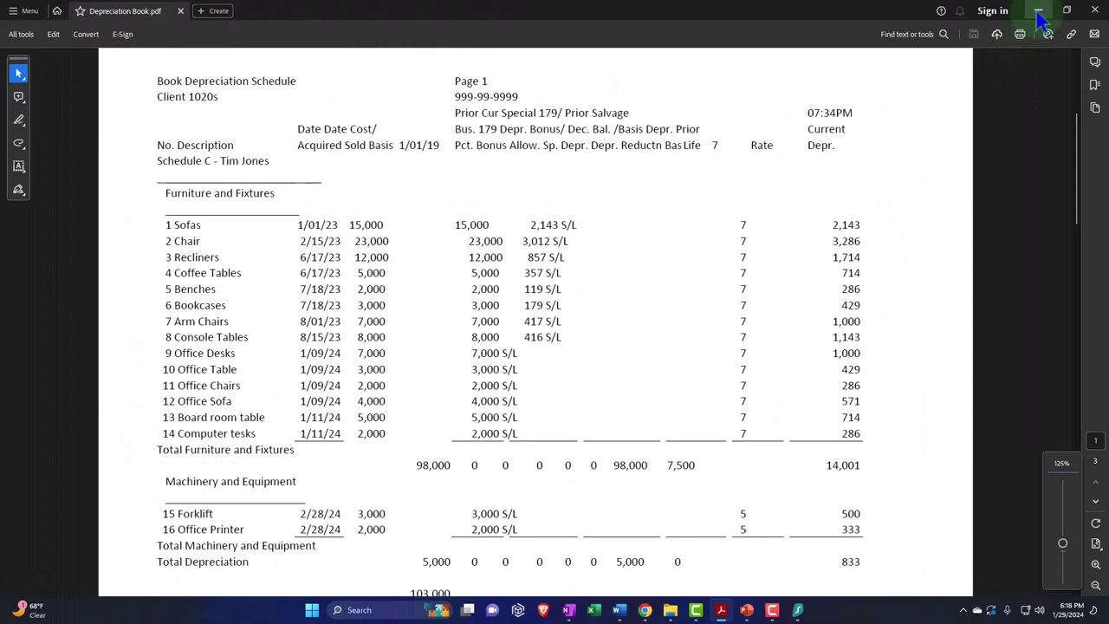
click(1040, 12)
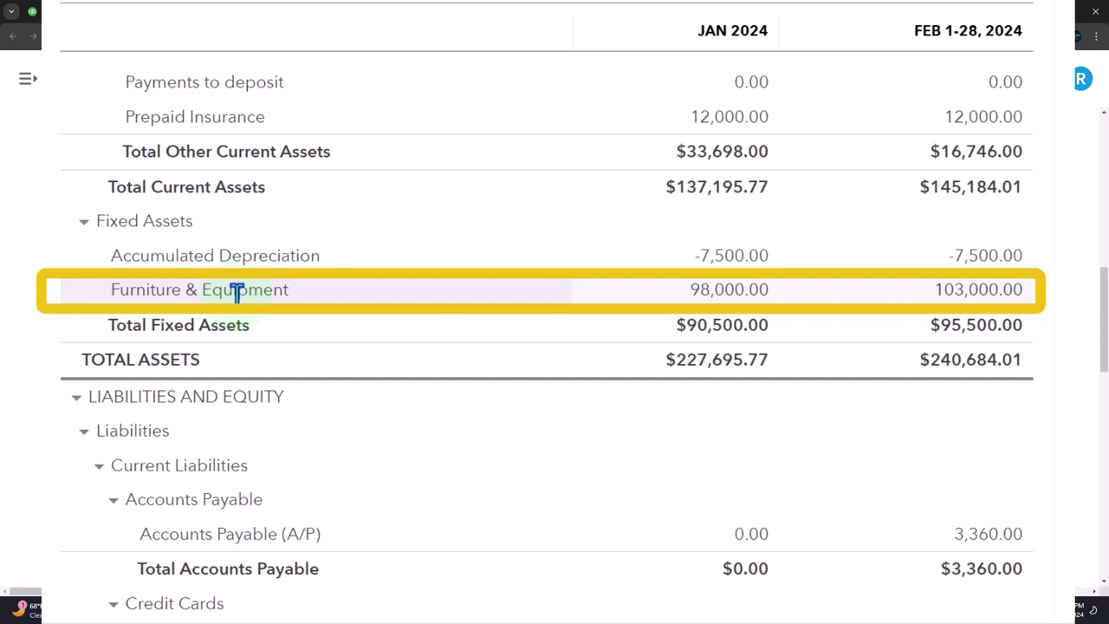
Open the Chart of Accounts with the sidebar collapsed and scroll to Accumulated Depreciation (-$7,500.00)
click(109, 14)
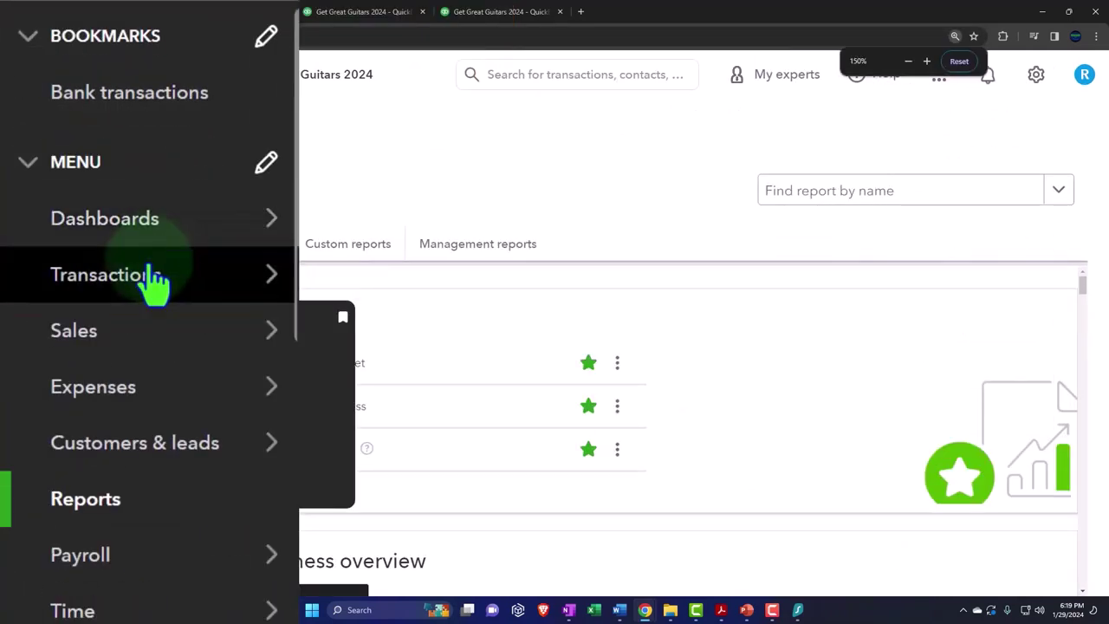
click(154, 282)
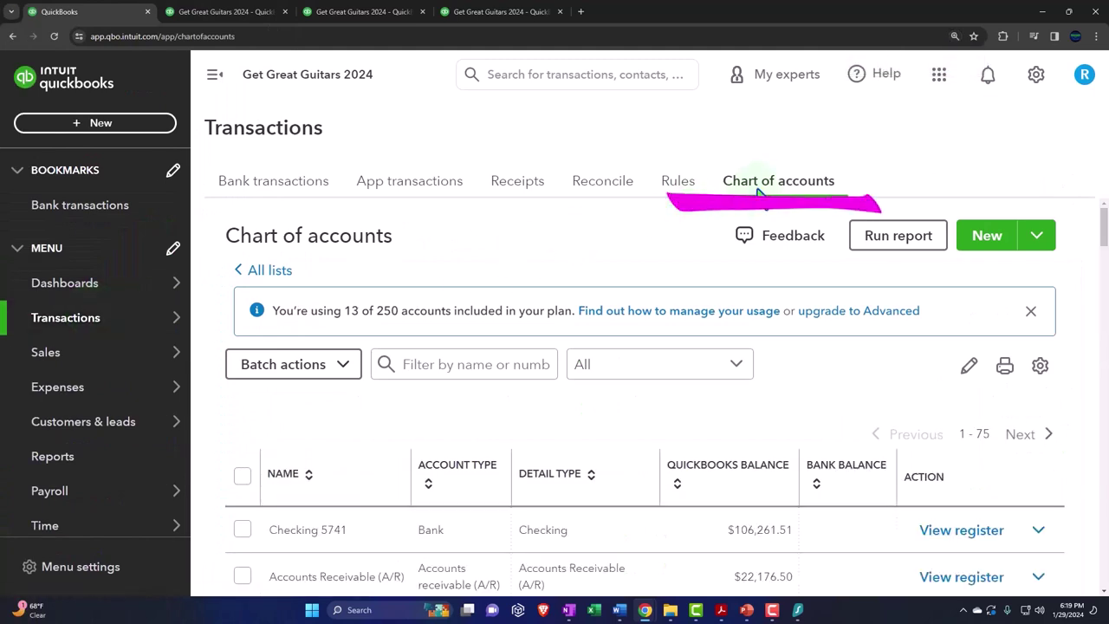
click(215, 74)
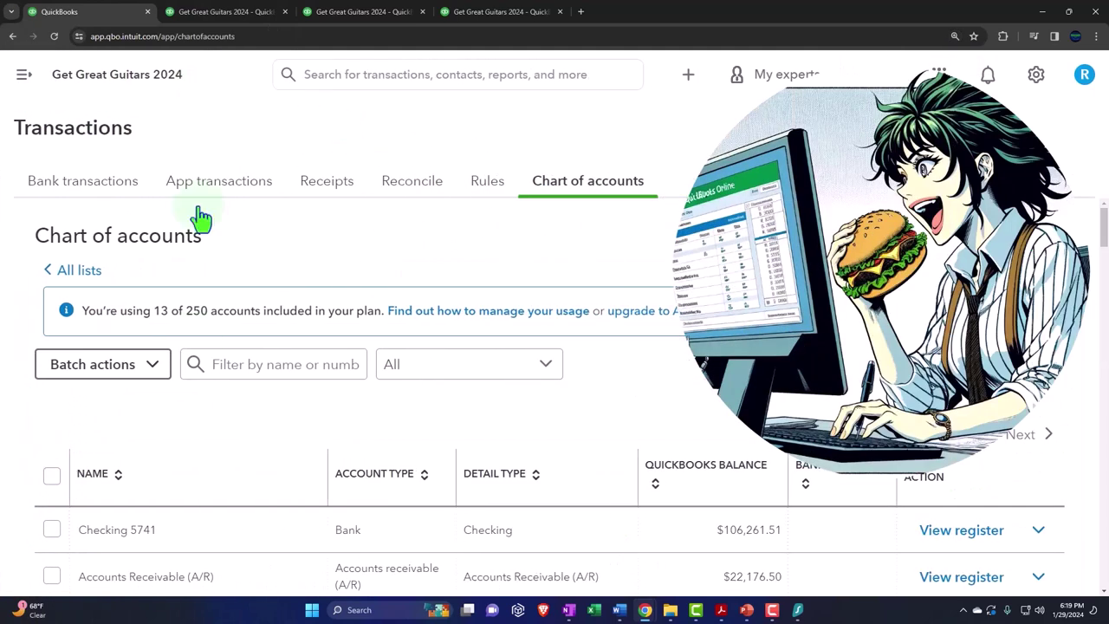
scroll(197, 357, down, 3)
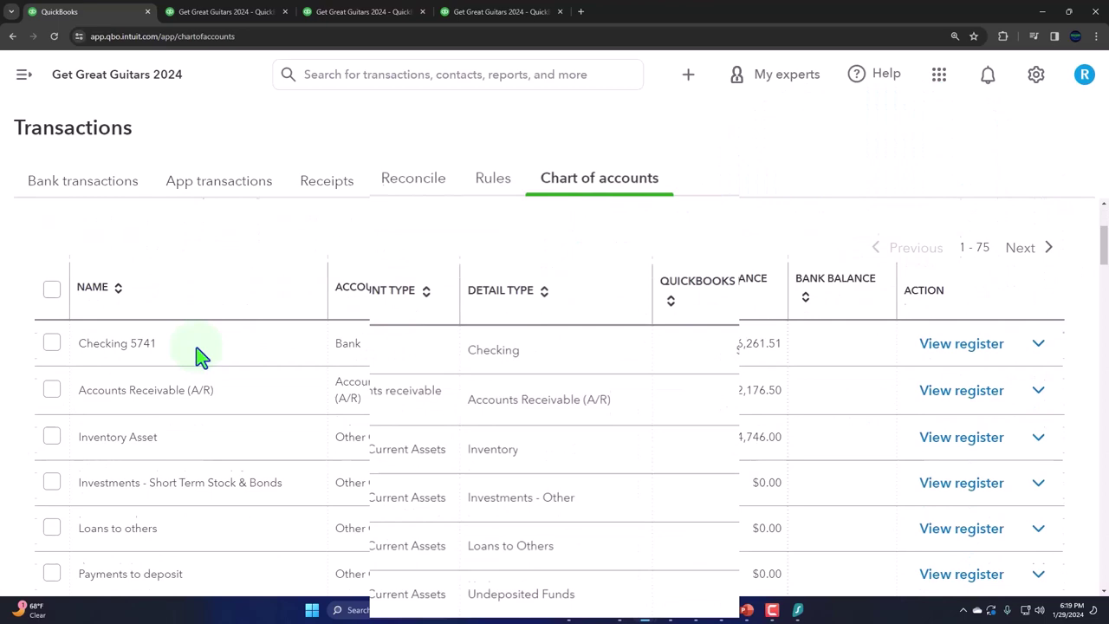
scroll(191, 364, down, 5)
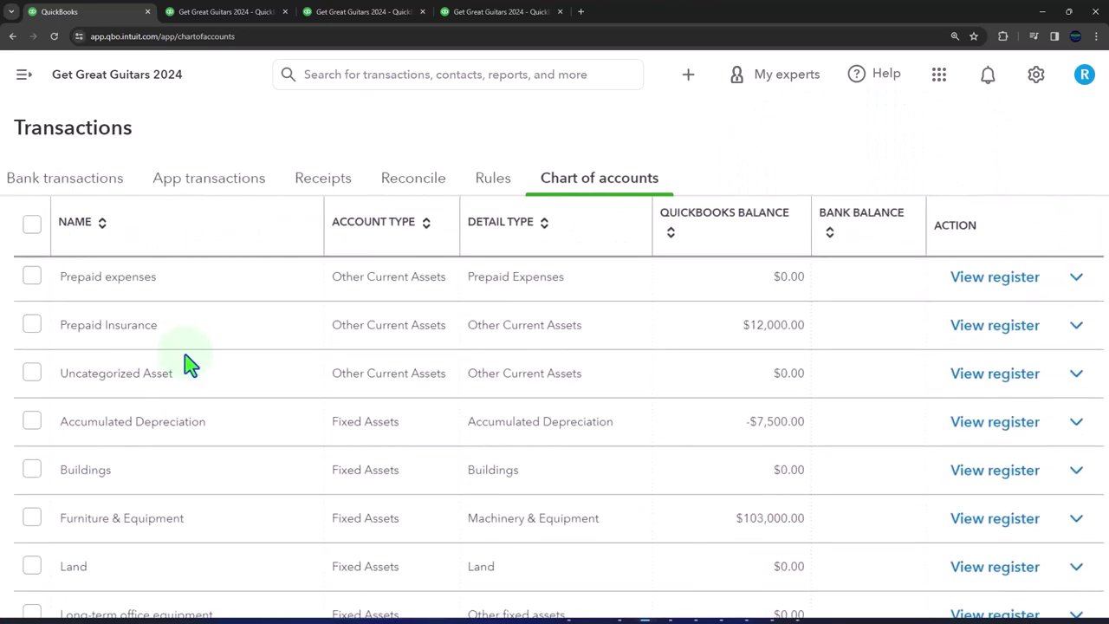
scroll(189, 365, down, 1)
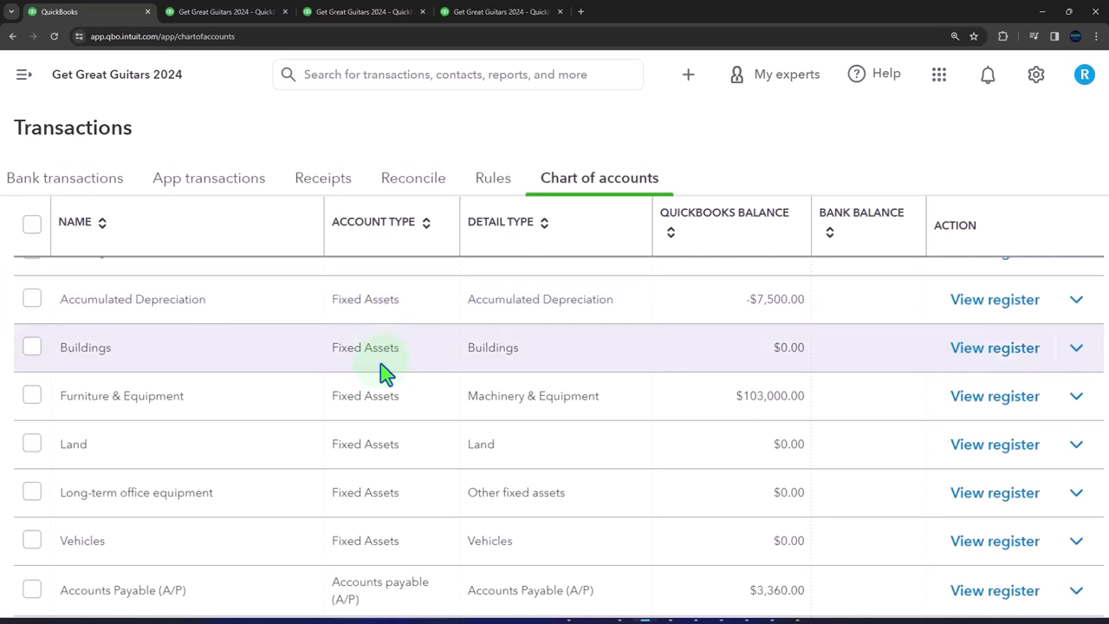
scroll(383, 366, down, 10)
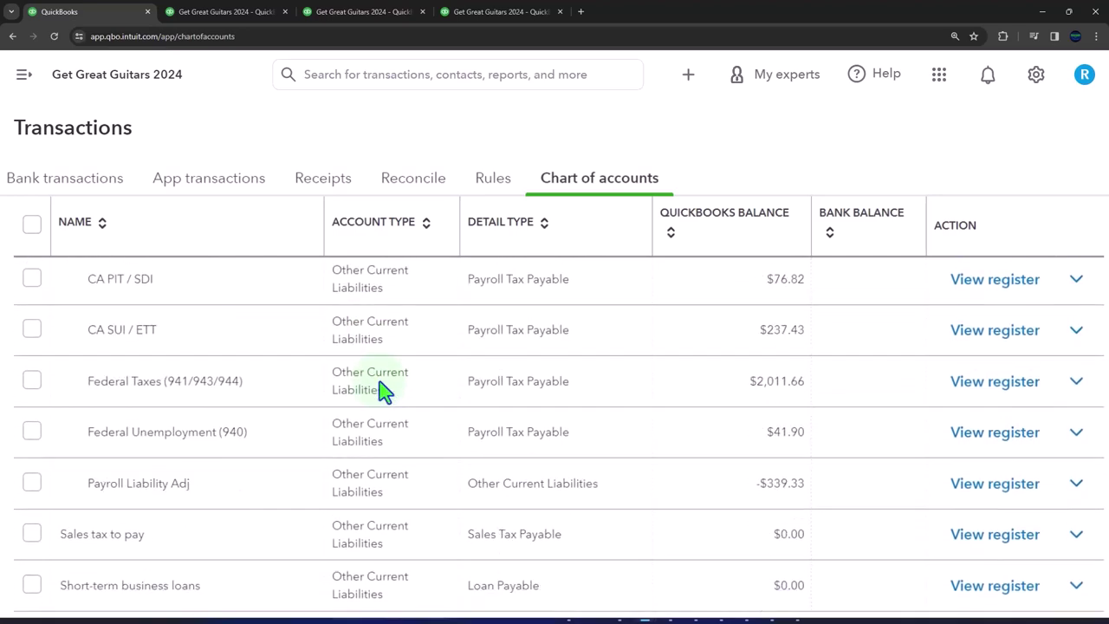
scroll(383, 390, down, 12)
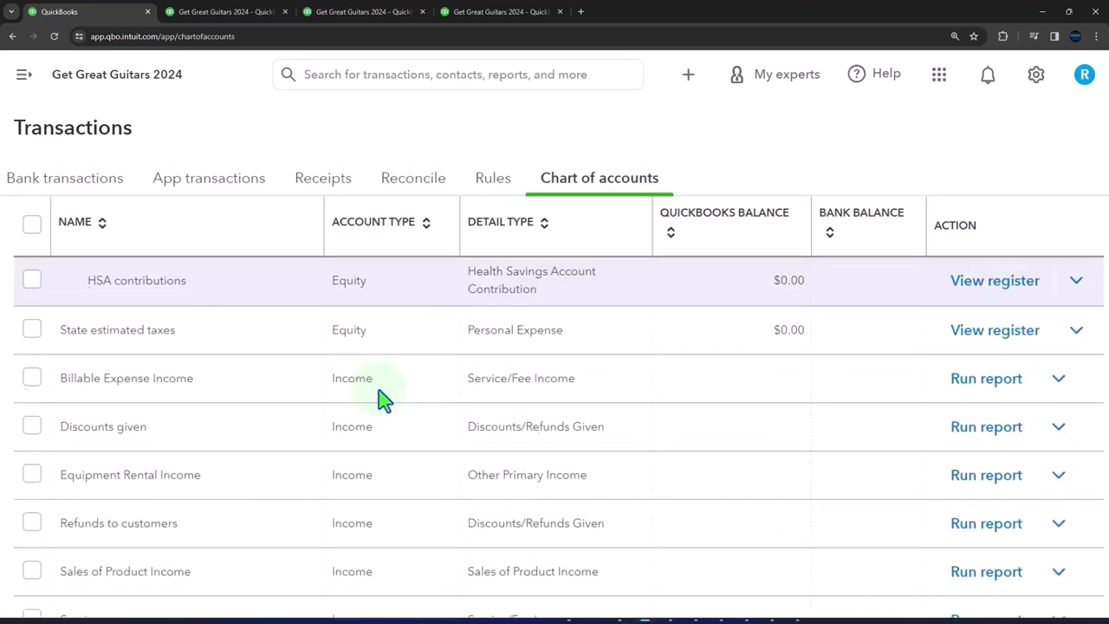
scroll(383, 399, down, 12)
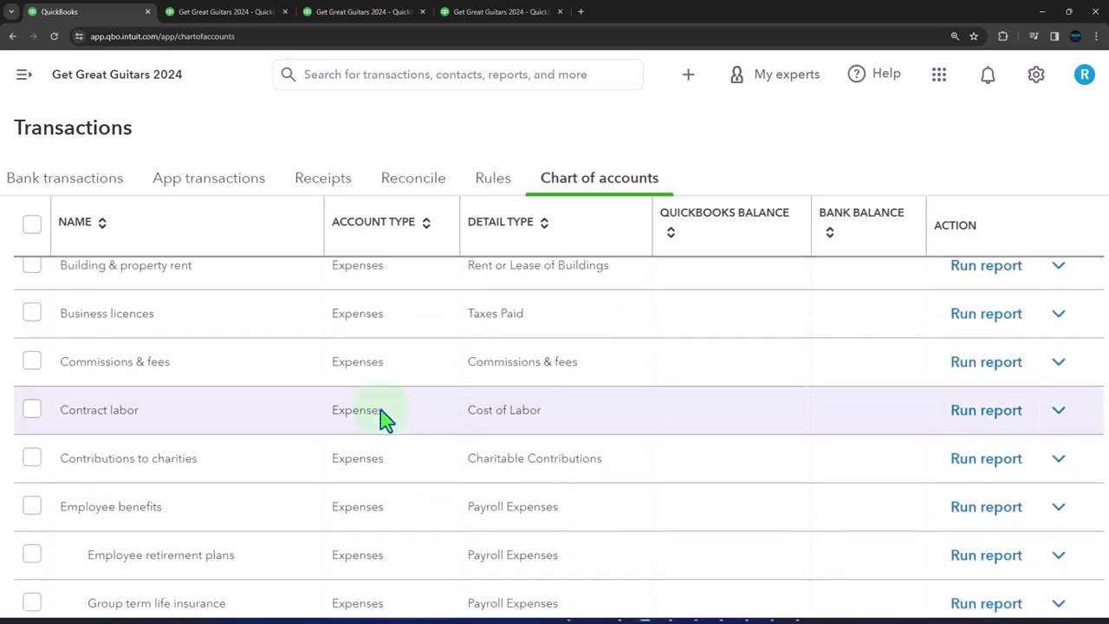